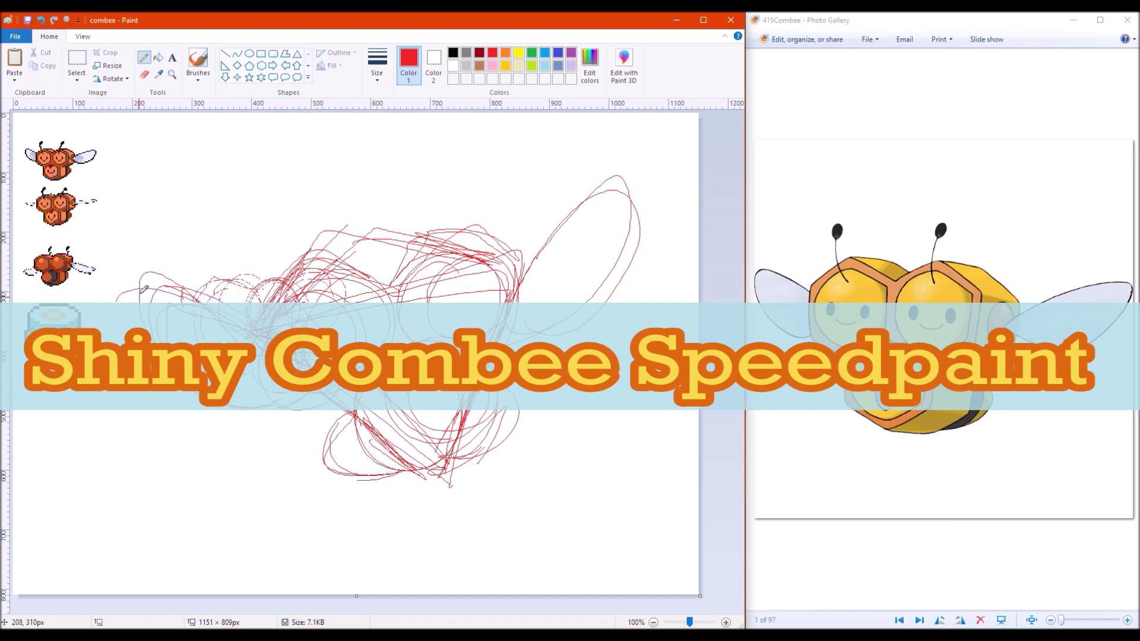
Rough in the right wing's outer curve and enlarge the freehand sketch on the canvas using a free-form selection.
drag(613, 172, 647, 300)
click(77, 80)
click(89, 124)
mouse_move(660, 168)
mouse_down()
mouse_move(260, 210)
mouse_move(659, 172)
mouse_move(112, 254)
mouse_up()
Place a thick red hexagon of about 203 × 233 px over the sketch's left cell.
click(261, 65)
click(377, 65)
click(378, 155)
drag(256, 231, 369, 361)
drag(312, 297, 325, 306)
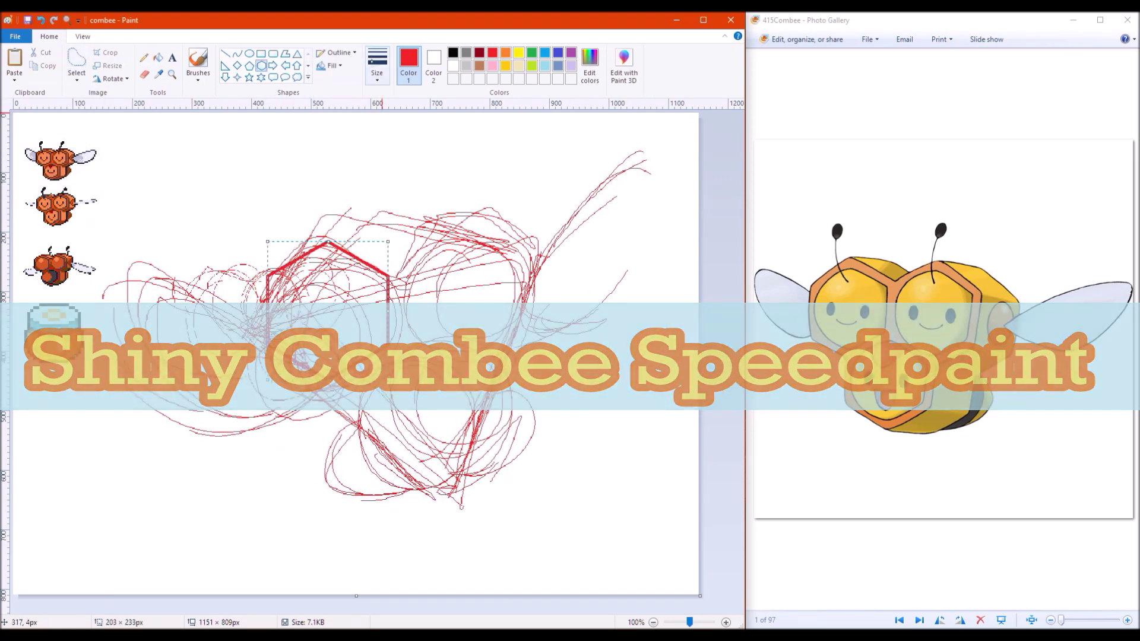
Trace the three hexagonal cells, their outer rims and the right wing over the sketch with thick red pencil strokes.
click(144, 58)
drag(332, 226, 250, 356)
mouse_move(262, 279)
mouse_down()
mouse_move(338, 404)
mouse_move(404, 338)
mouse_up()
mouse_move(409, 237)
mouse_down()
mouse_move(543, 237)
mouse_move(528, 338)
mouse_up()
mouse_move(262, 363)
mouse_down()
mouse_move(302, 399)
mouse_move(518, 419)
mouse_up()
drag(552, 238, 537, 335)
mouse_move(279, 327)
mouse_down()
mouse_move(350, 392)
mouse_move(466, 457)
mouse_move(511, 356)
mouse_up()
drag(409, 259, 356, 380)
mouse_move(386, 439)
mouse_down()
mouse_move(502, 410)
mouse_move(416, 205)
mouse_move(439, 323)
mouse_move(326, 248)
mouse_up()
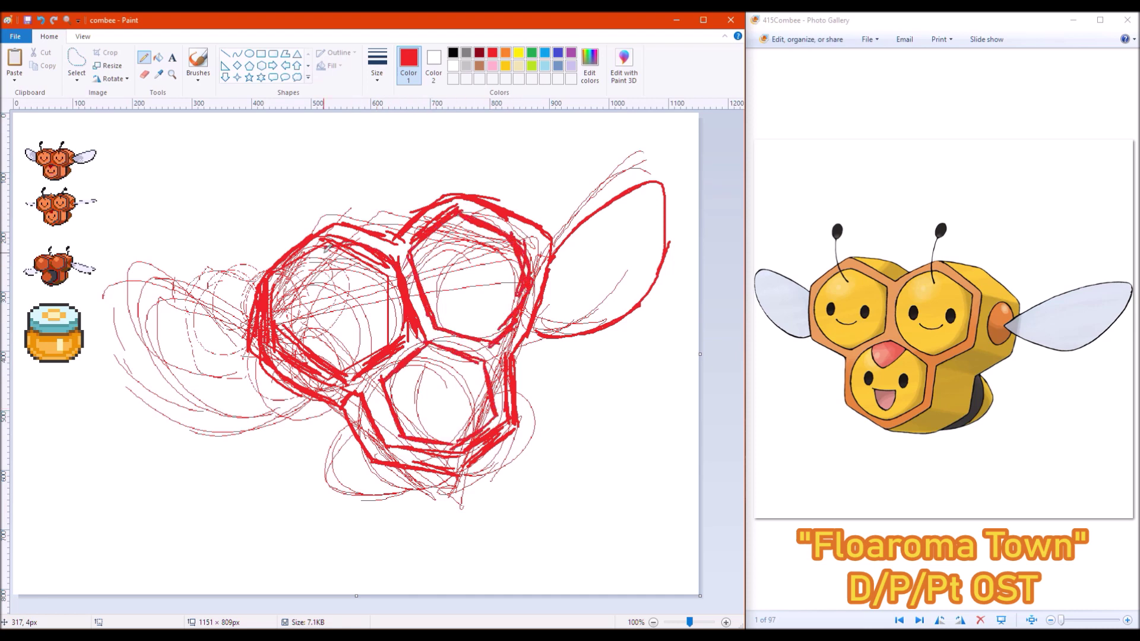
drag(279, 285, 362, 365)
mouse_move(415, 202)
mouse_down()
mouse_move(380, 235)
mouse_move(478, 193)
mouse_up()
Extend the canvas to 1220 × 818 px and enlarge the bee sketch to fill it.
click(76, 66)
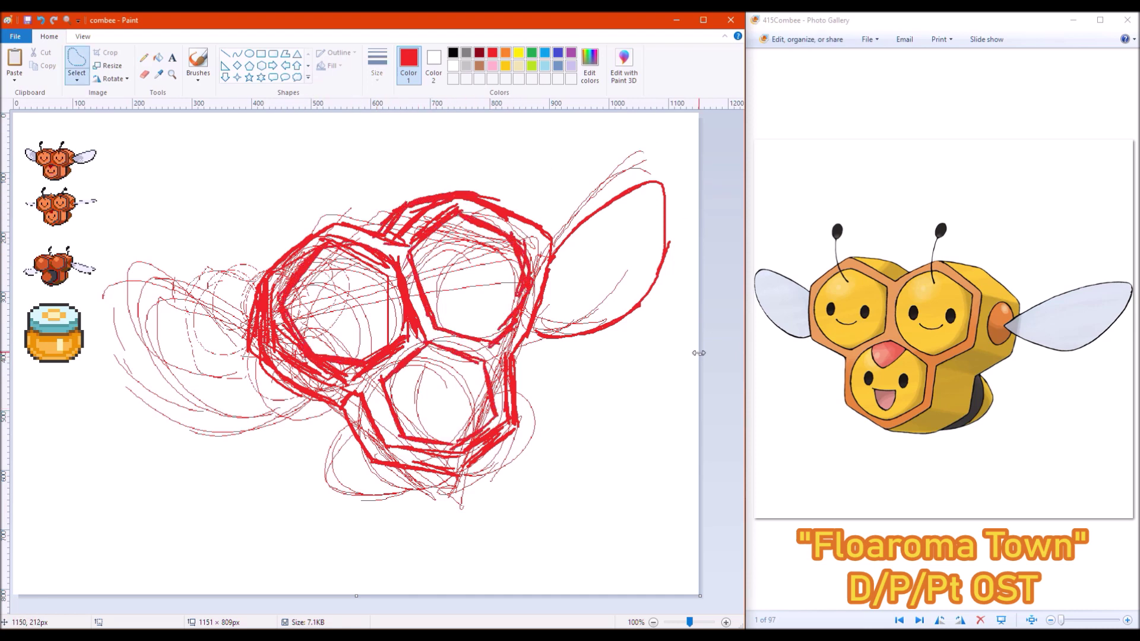
drag(700, 353, 737, 354)
drag(678, 132, 96, 517)
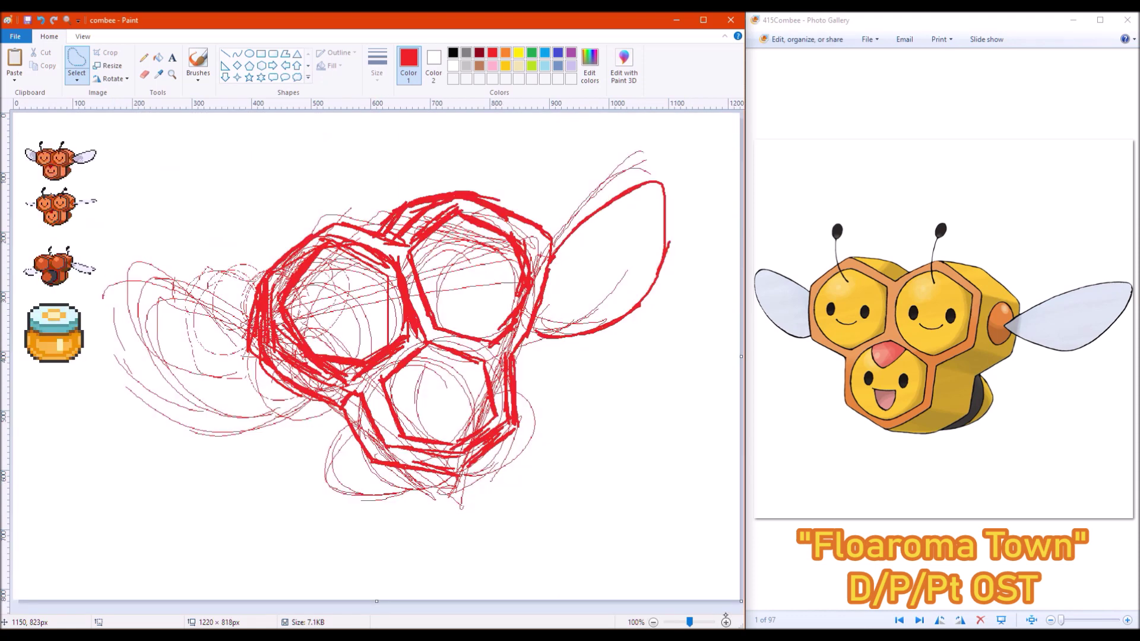
drag(406, 399, 440, 357)
drag(130, 475, 74, 570)
Draw the eyes and smiles on the two upper faces and a curved antenna above the left one.
click(143, 57)
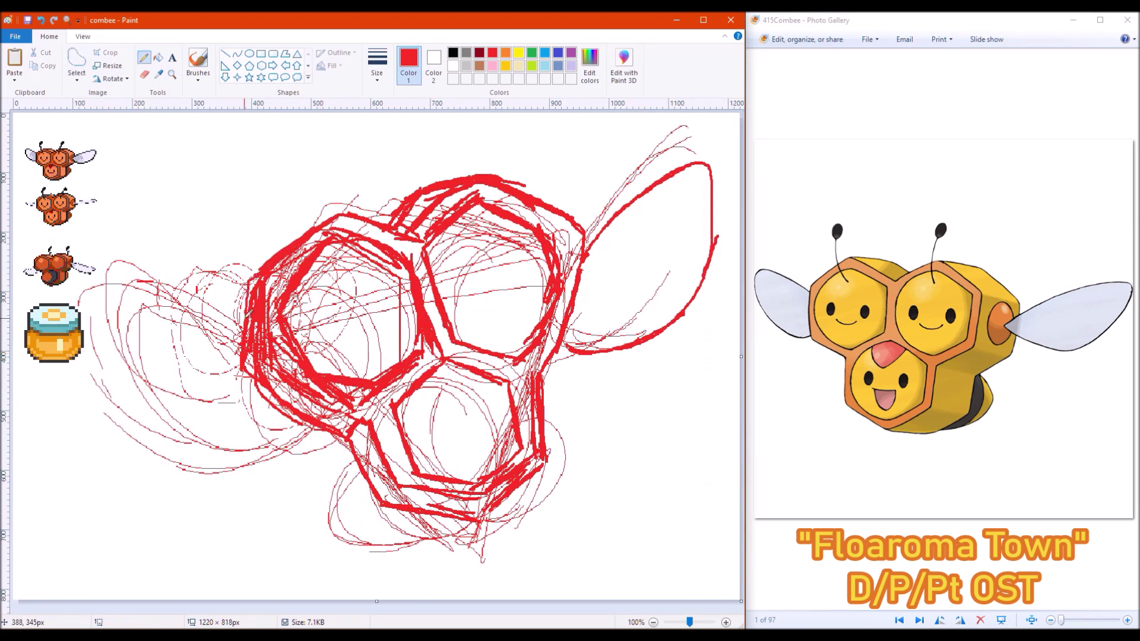
drag(323, 304, 330, 320)
click(377, 66)
click(376, 168)
mouse_move(380, 282)
mouse_down()
mouse_move(386, 324)
mouse_move(336, 327)
mouse_up()
mouse_move(386, 291)
mouse_down()
mouse_move(392, 306)
mouse_move(290, 159)
mouse_up()
mouse_move(514, 247)
mouse_down()
mouse_move(513, 284)
mouse_move(462, 281)
mouse_move(532, 255)
mouse_move(514, 270)
mouse_move(522, 256)
mouse_up()
Erase the loose sketch lines inside the upper-right face cell, leaving its eyes and smile.
click(76, 65)
click(144, 74)
mouse_move(451, 214)
mouse_down()
mouse_move(540, 261)
mouse_move(521, 344)
mouse_move(451, 238)
mouse_move(528, 249)
mouse_move(558, 332)
mouse_up()
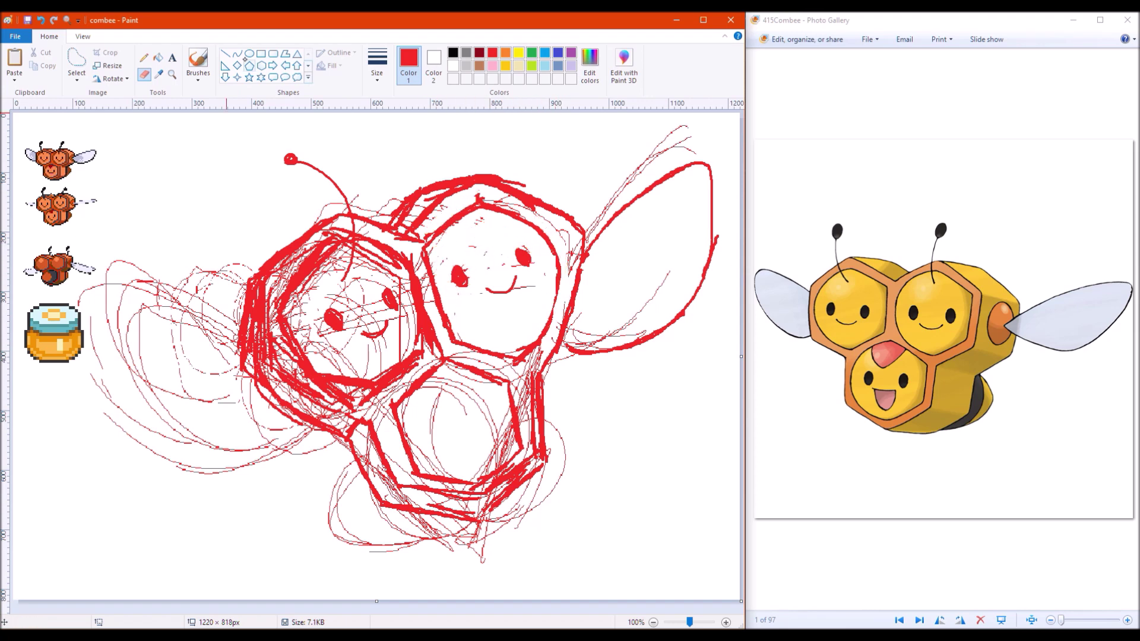
click(144, 58)
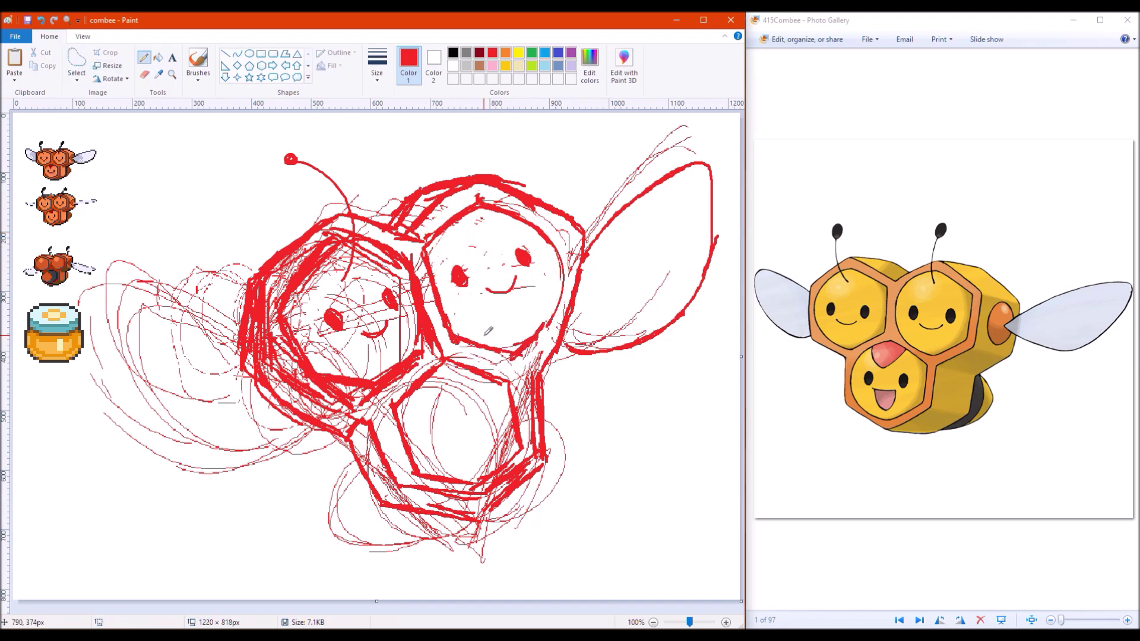
Erase the sketch lines inside the left face cell and redraw its two eyes.
click(144, 75)
mouse_move(321, 267)
mouse_down()
mouse_move(297, 285)
mouse_move(315, 261)
mouse_move(411, 289)
mouse_up()
mouse_move(315, 328)
mouse_down()
mouse_move(350, 267)
mouse_move(361, 377)
mouse_up()
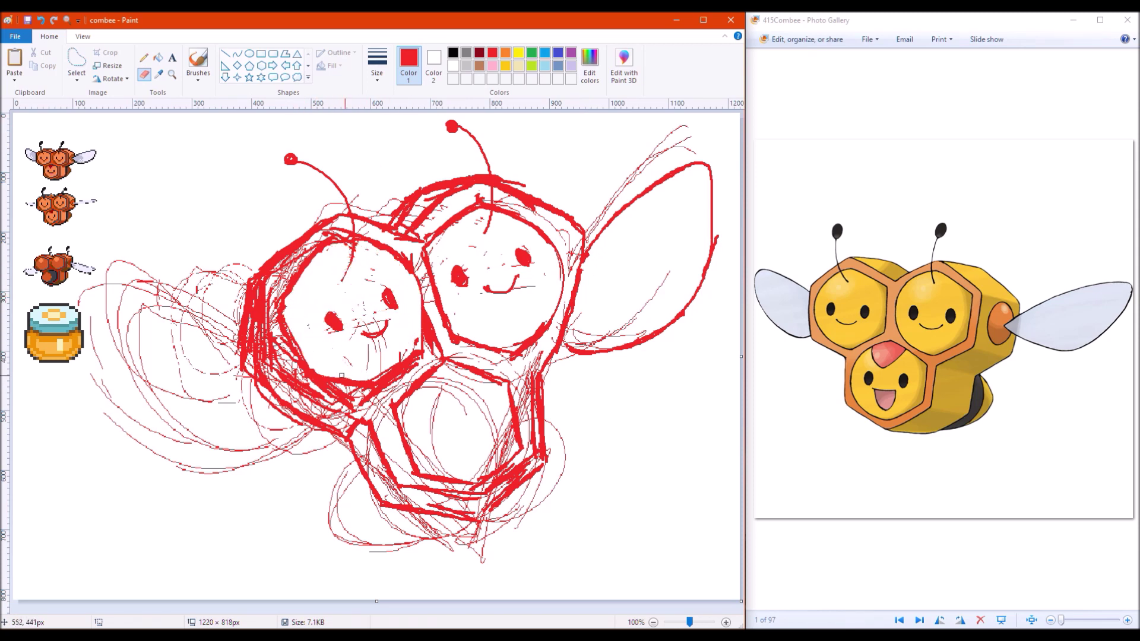
click(144, 58)
drag(327, 317, 340, 330)
drag(386, 292, 397, 302)
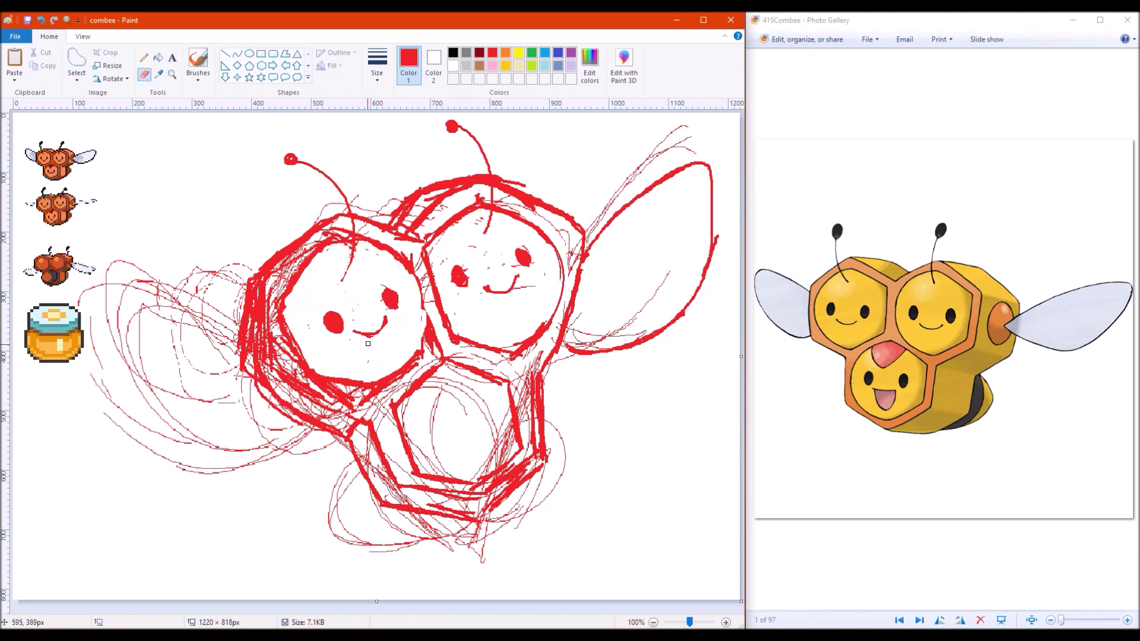
Redraw the left cell's outer contour farther out and erase the rough lines along its upper side.
click(144, 58)
mouse_move(378, 216)
mouse_down()
mouse_move(255, 258)
mouse_move(226, 297)
mouse_move(235, 368)
mouse_move(227, 326)
mouse_up()
click(145, 74)
mouse_move(241, 270)
mouse_down()
mouse_move(256, 256)
mouse_move(297, 273)
mouse_move(280, 286)
mouse_move(338, 230)
mouse_up()
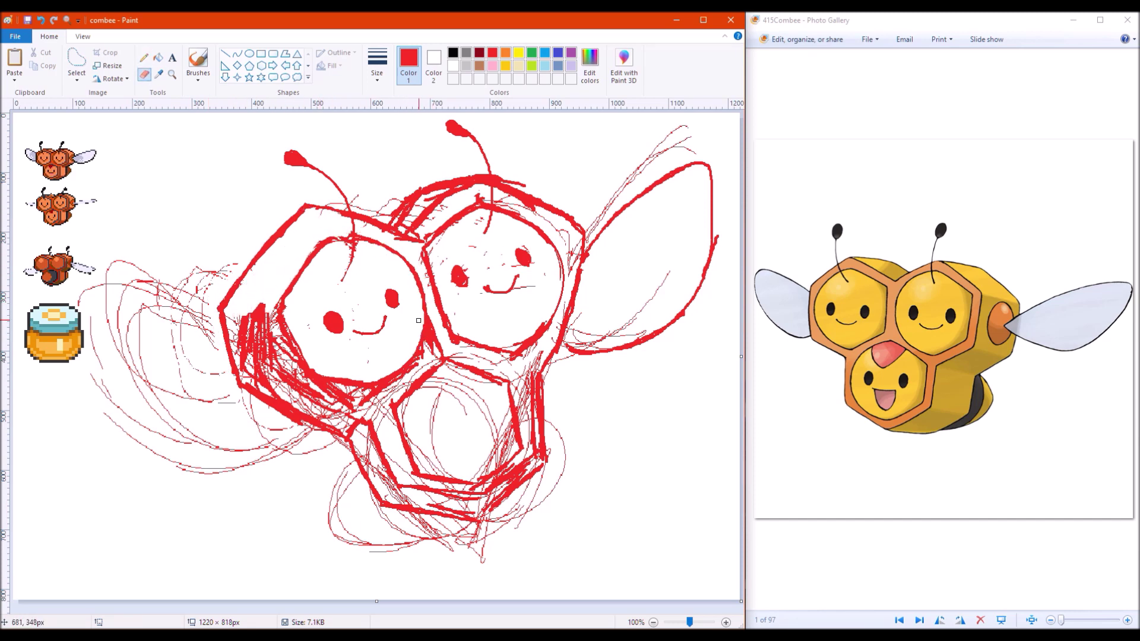
Redraw the upper contours of the left and upper-right cells and erase the overlapping rough strokes.
key(p)
mouse_move(304, 232)
mouse_down()
mouse_move(315, 204)
mouse_move(480, 169)
mouse_up()
key(e)
mouse_move(413, 205)
mouse_down()
mouse_move(443, 174)
mouse_move(421, 193)
mouse_up()
key(p)
drag(406, 198, 479, 166)
key(p)
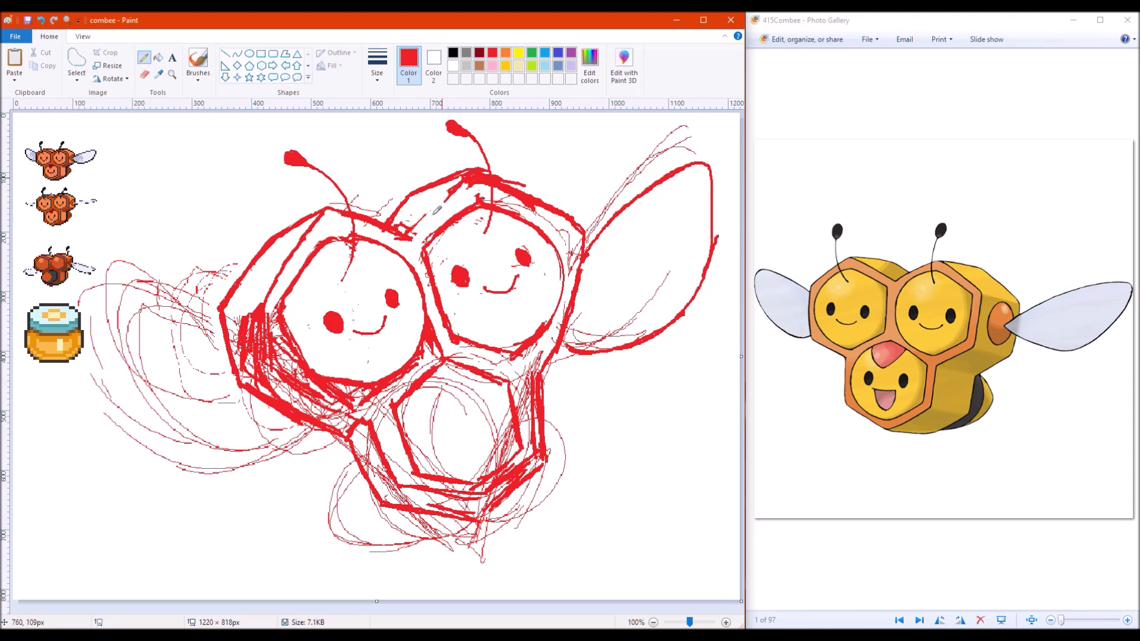
Widen the canvas to 1366 × 818 px and reposition the sketch together with its right antenna.
key(e)
click(377, 65)
key(ctrl+v)
scroll(372, 183, down, 1)
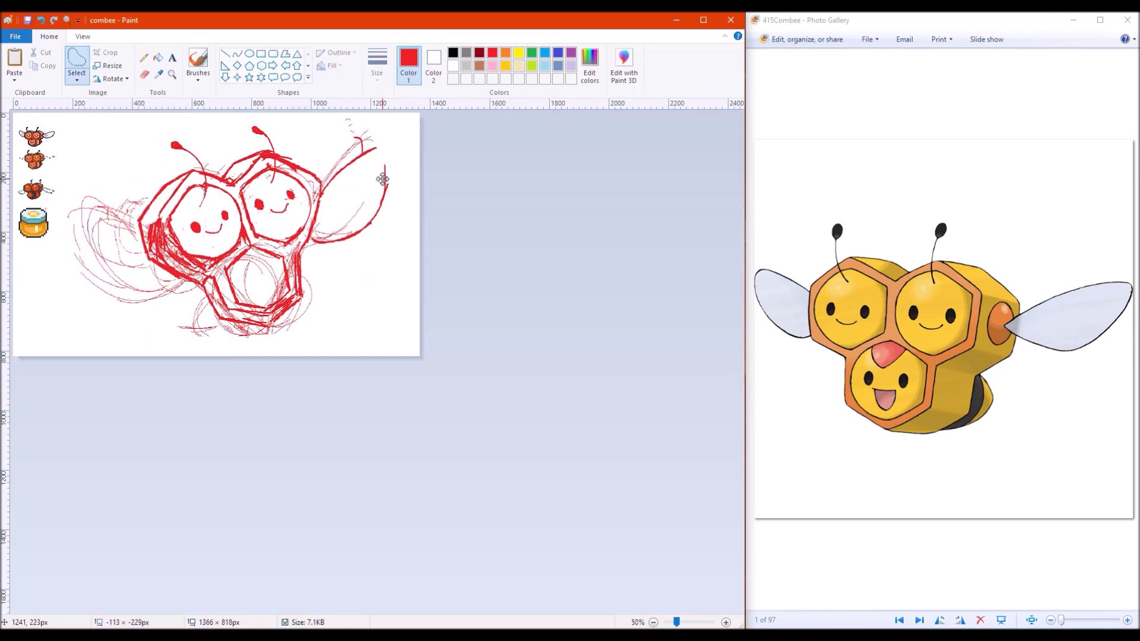
scroll(382, 179, up, 1)
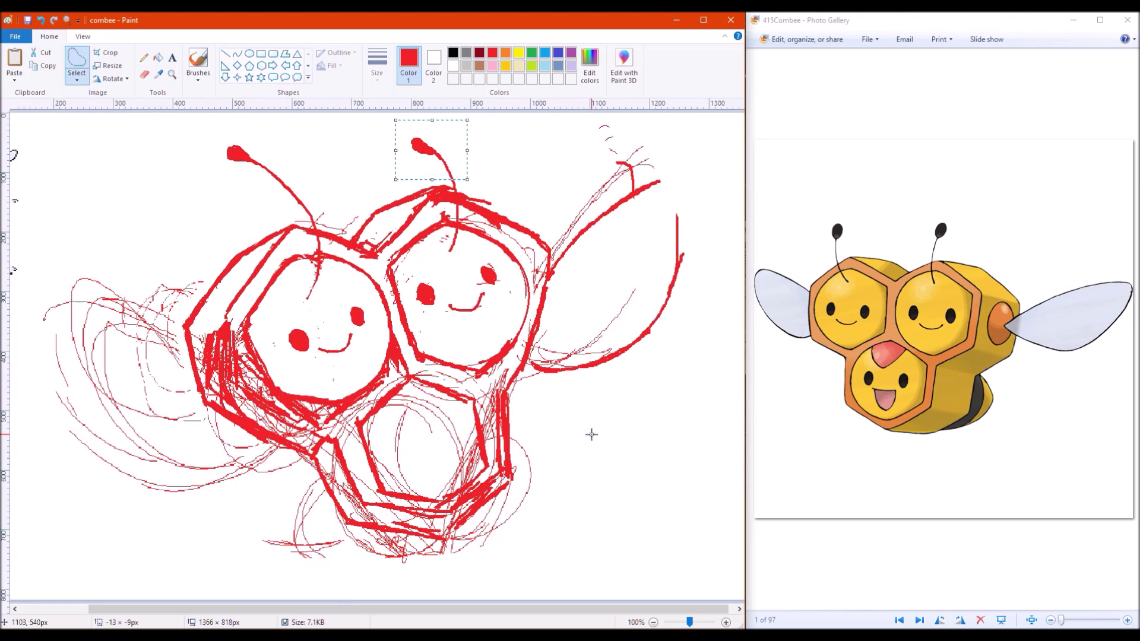
scroll(591, 433, down, 1)
mouse_move(275, 130)
mouse_down()
mouse_move(251, 158)
mouse_move(254, 139)
mouse_up()
Erase the dense strokes beside the left face and redraw the left cell's rim and outer side contour.
key(e)
scroll(285, 144, up, 1)
scroll(285, 145, left, 1)
key(e)
mouse_move(238, 368)
mouse_down()
mouse_move(265, 425)
mouse_move(270, 380)
mouse_move(291, 356)
mouse_move(288, 395)
mouse_up()
drag(425, 399, 372, 425)
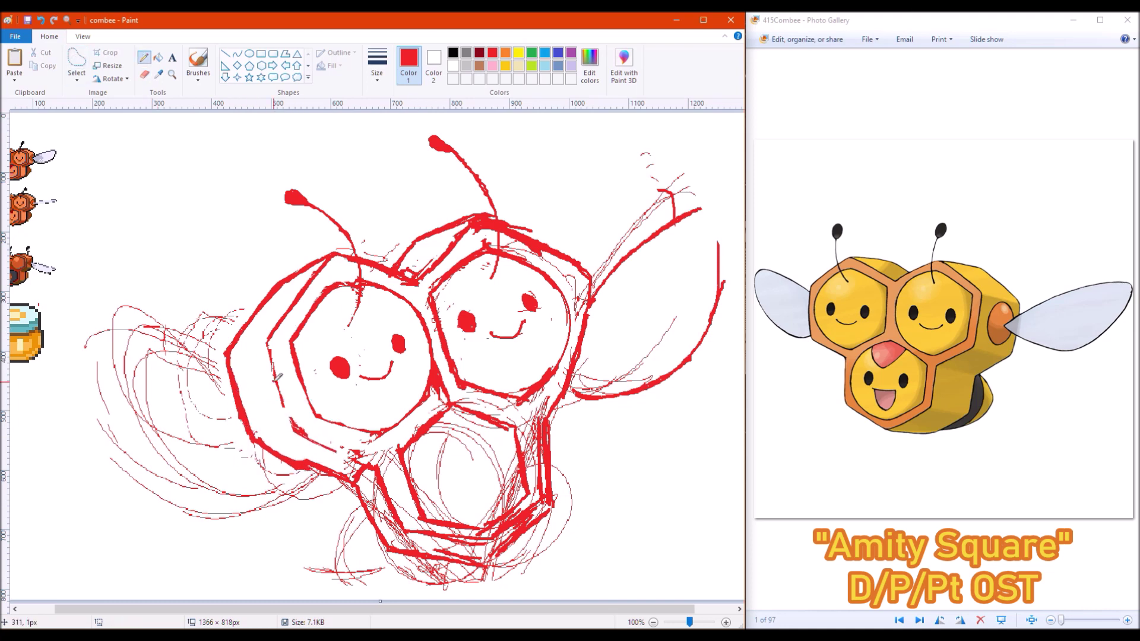
mouse_move(275, 425)
mouse_down()
mouse_move(270, 385)
mouse_move(237, 343)
mouse_move(246, 406)
mouse_up()
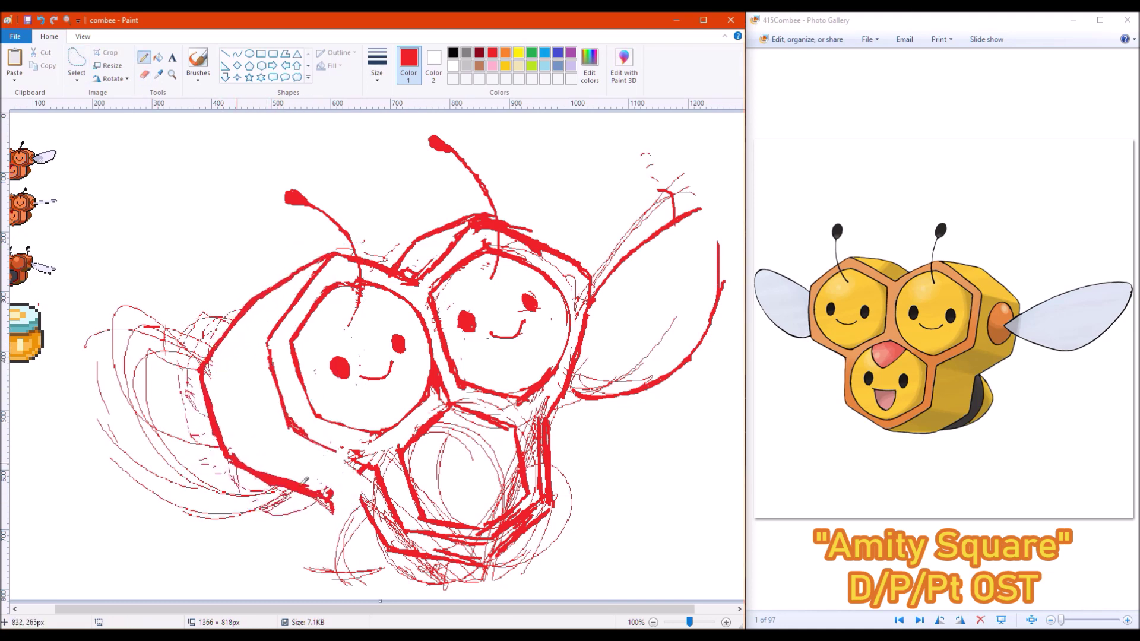
Draw the lower cell's outer side contour and erase the leftover lines between it and the left cell.
scroll(223, 369, down, 2)
scroll(251, 484, up, 2)
mouse_move(252, 483)
mouse_down()
mouse_move(310, 453)
mouse_move(280, 430)
mouse_move(336, 516)
mouse_up()
click(143, 57)
mouse_move(422, 478)
mouse_down()
mouse_move(474, 512)
mouse_move(454, 527)
mouse_up()
click(145, 74)
mouse_move(300, 427)
mouse_down()
mouse_move(437, 525)
mouse_move(407, 504)
mouse_move(474, 463)
mouse_up()
Copy the left face with its hexagon and place it over the lower cell.
click(77, 65)
drag(240, 224, 407, 397)
drag(378, 237, 484, 359)
Redraw the lower cell's bottom rim and erase the old sketch lines around the copied face.
click(143, 58)
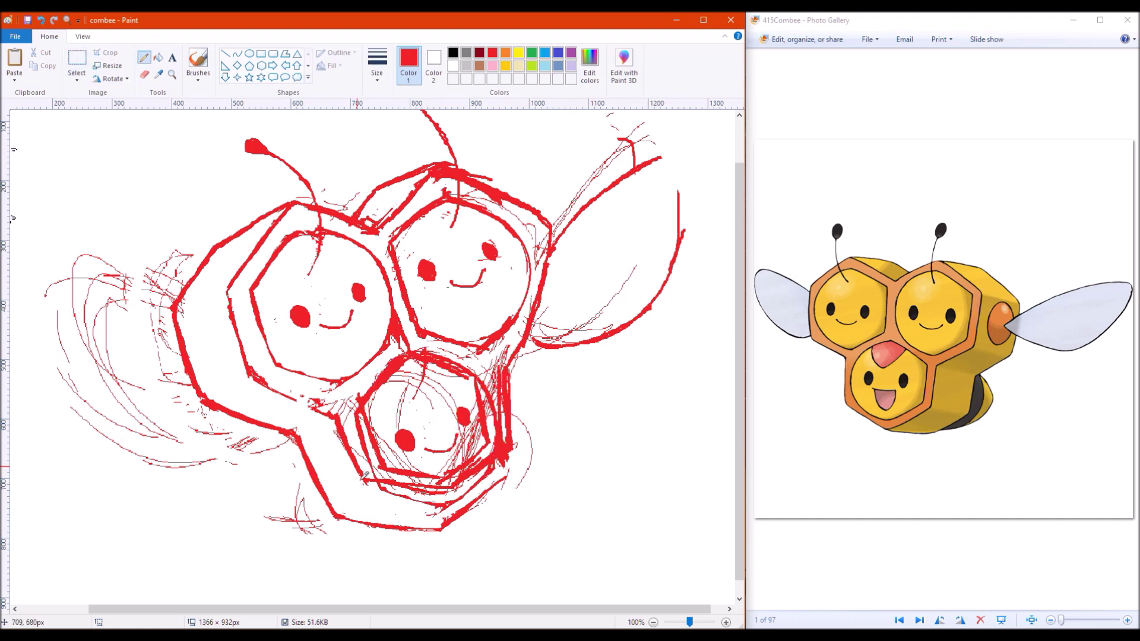
drag(365, 474, 445, 516)
mouse_move(323, 506)
mouse_down()
mouse_move(444, 540)
mouse_move(341, 526)
mouse_move(404, 520)
mouse_up()
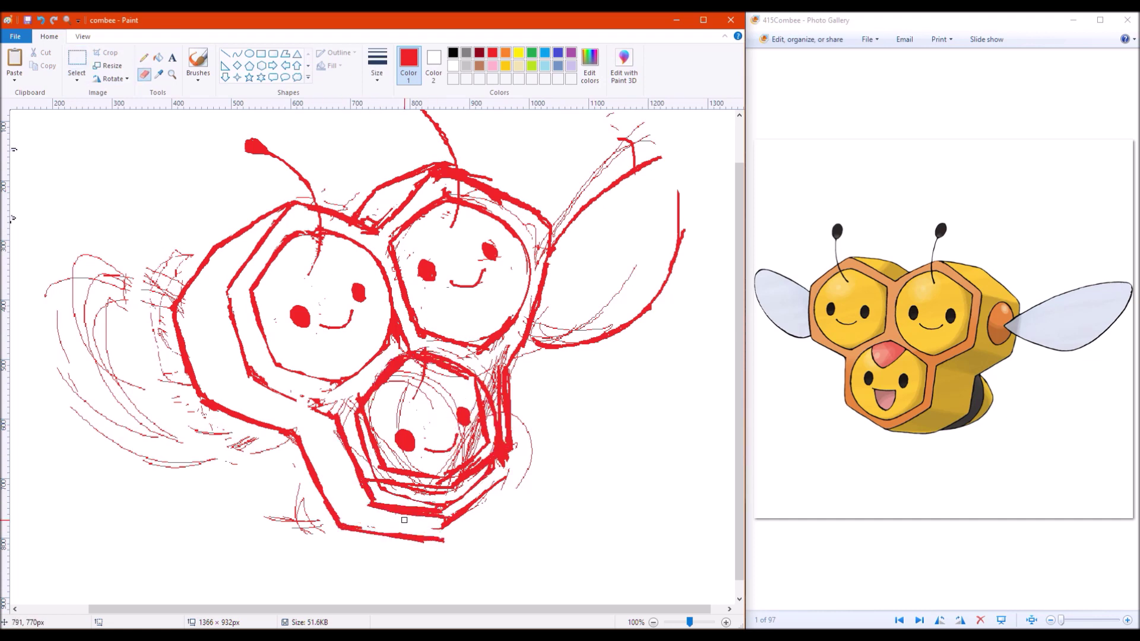
mouse_move(378, 469)
mouse_down()
mouse_move(385, 338)
mouse_move(451, 368)
mouse_move(422, 493)
mouse_move(374, 501)
mouse_move(457, 526)
mouse_up()
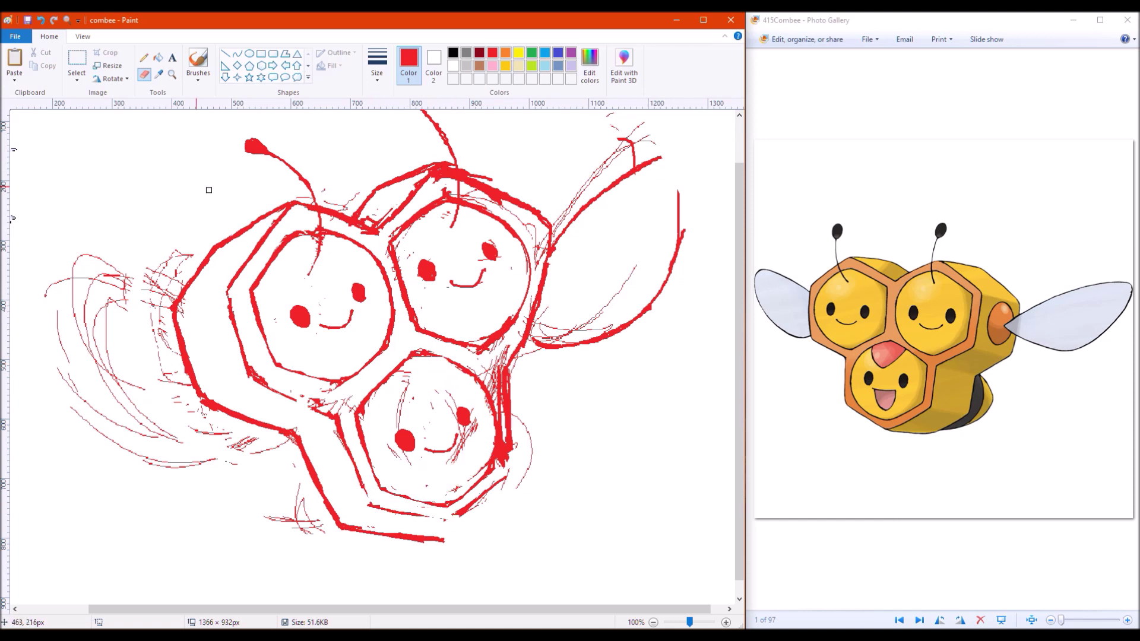
Give the lower face an open smiling mouth and erase the stray lines inside and beside its cell.
click(76, 79)
click(104, 117)
mouse_move(392, 410)
mouse_down()
mouse_move(418, 457)
mouse_move(460, 437)
mouse_move(430, 439)
mouse_move(465, 443)
mouse_up()
click(144, 57)
click(144, 74)
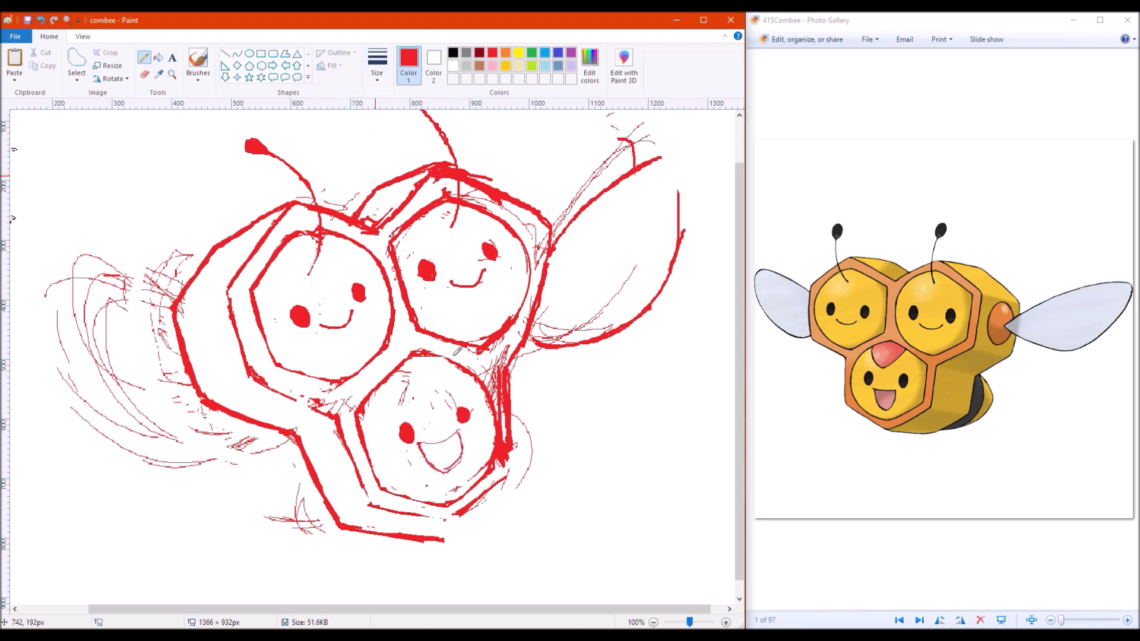
drag(452, 490, 404, 386)
drag(502, 416, 516, 275)
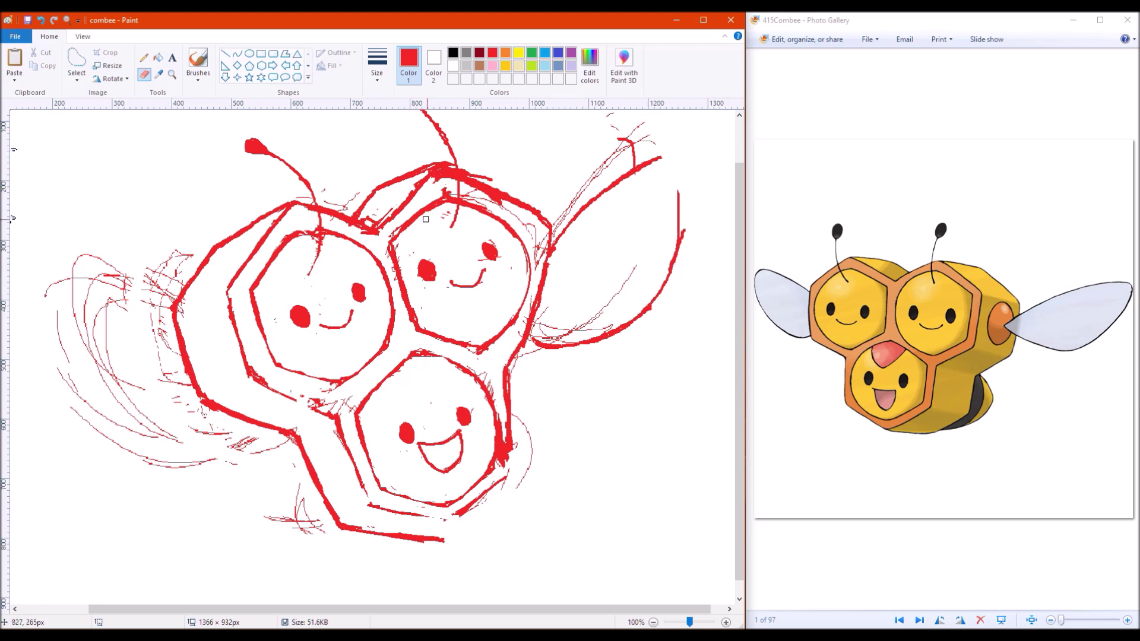
Redraw the right outer edge of the upper-right cell and erase its old rough lines.
scroll(360, 227, up, 2)
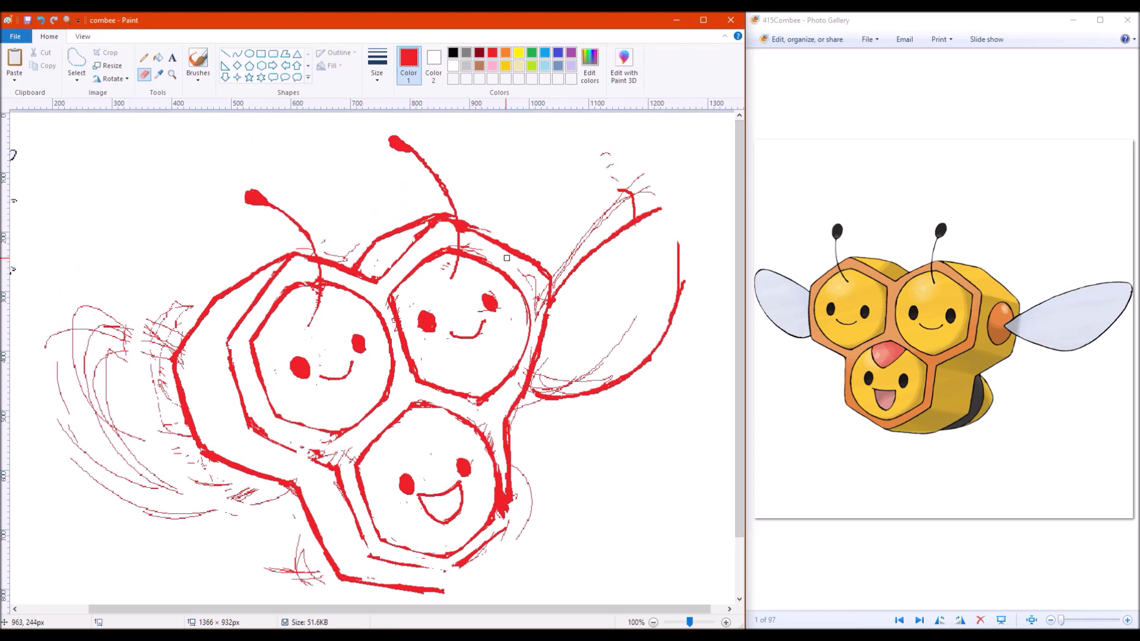
click(143, 57)
mouse_move(544, 268)
mouse_down()
mouse_move(530, 502)
mouse_move(442, 593)
mouse_move(538, 349)
mouse_up()
click(144, 74)
mouse_move(554, 240)
mouse_down()
mouse_move(443, 220)
mouse_move(479, 210)
mouse_up()
Erase the lower cell's rough right side, redraw its edge and undo the last stroke.
click(144, 75)
mouse_move(505, 438)
mouse_down()
mouse_move(507, 502)
mouse_move(520, 428)
mouse_up()
scroll(520, 415, down, 2)
mouse_move(487, 362)
mouse_down()
mouse_move(503, 432)
mouse_move(526, 332)
mouse_move(504, 475)
mouse_move(463, 495)
mouse_up()
click(143, 58)
drag(444, 523, 463, 502)
key(ctrl+z)
click(143, 74)
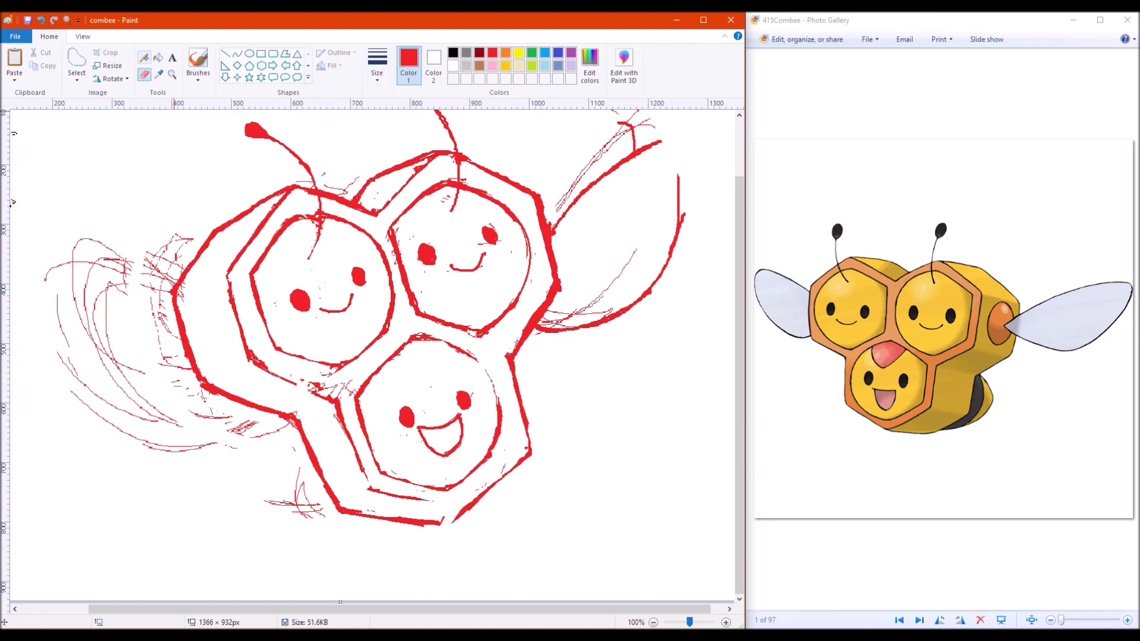
Extend the lower cell's bottom rim and close its underside at the right corner.
click(144, 58)
mouse_move(445, 529)
mouse_down()
mouse_move(421, 520)
mouse_move(463, 505)
mouse_move(374, 493)
mouse_up()
click(144, 74)
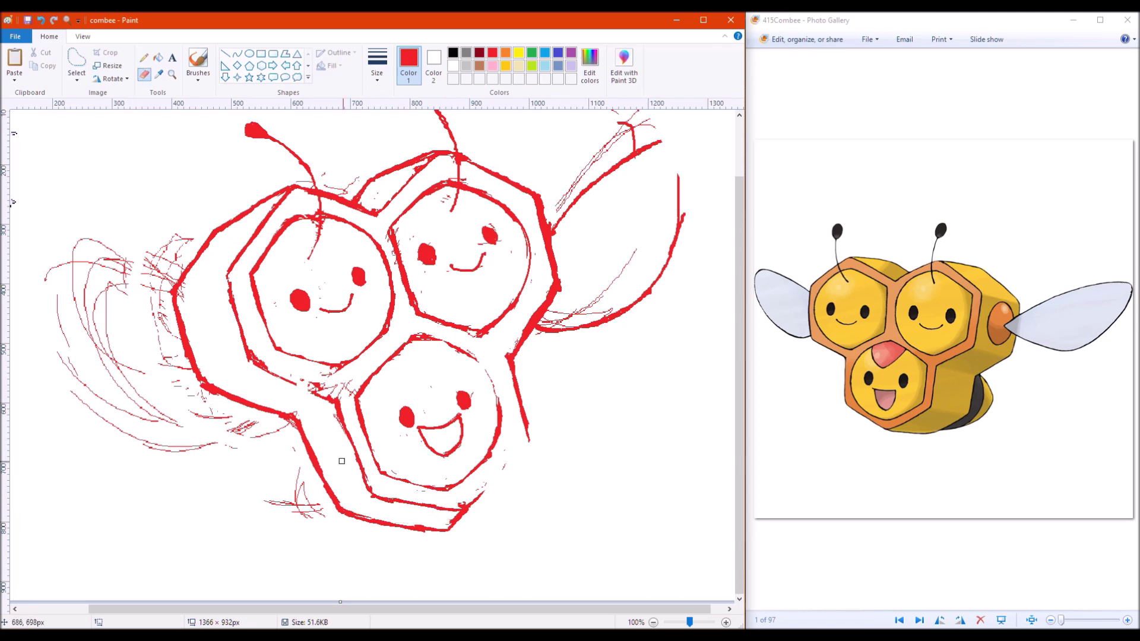
Redraw the outer contour along the lower and left cells slightly farther out and erase the old line.
key(p)
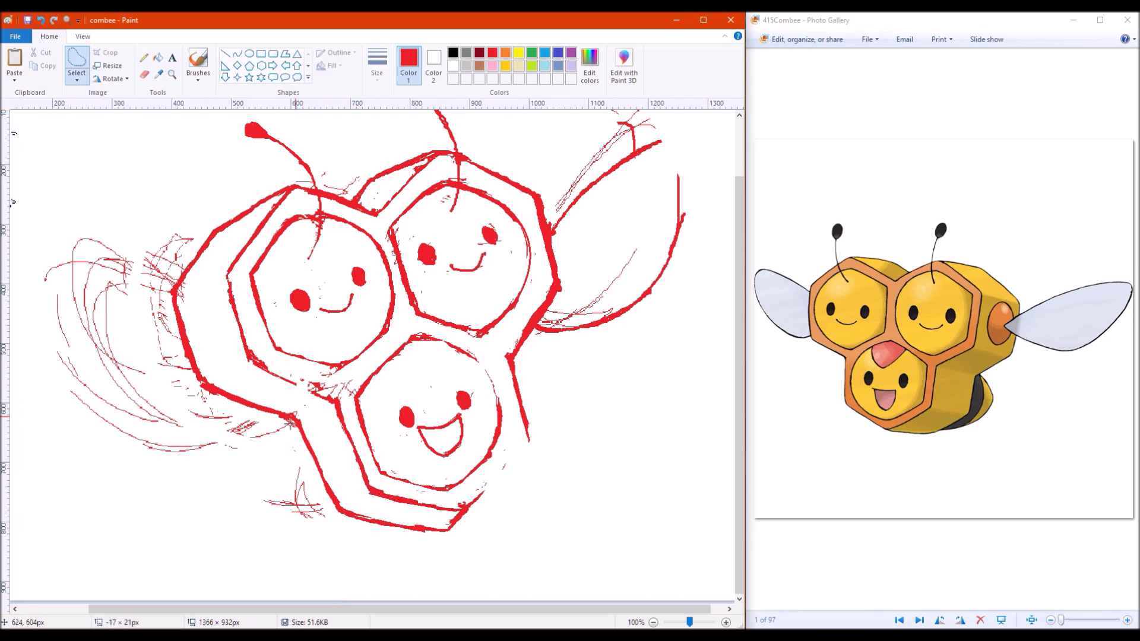
drag(279, 423, 439, 534)
key(e)
mouse_move(313, 473)
mouse_down()
mouse_move(368, 522)
mouse_move(285, 415)
mouse_move(196, 393)
mouse_move(171, 300)
mouse_up()
key(p)
key(e)
drag(195, 380, 183, 318)
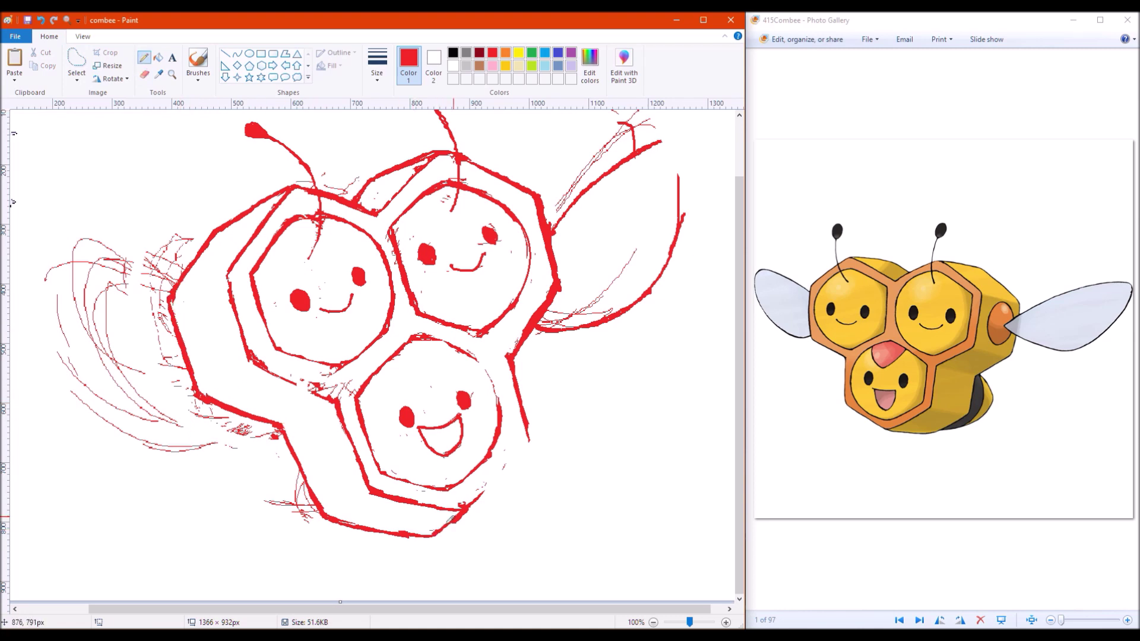
Clean up the rim joining the left and lower cells and redraw the lower cell's right edge.
key(p)
mouse_move(229, 277)
mouse_down()
mouse_move(287, 376)
mouse_move(230, 281)
mouse_up()
key(p)
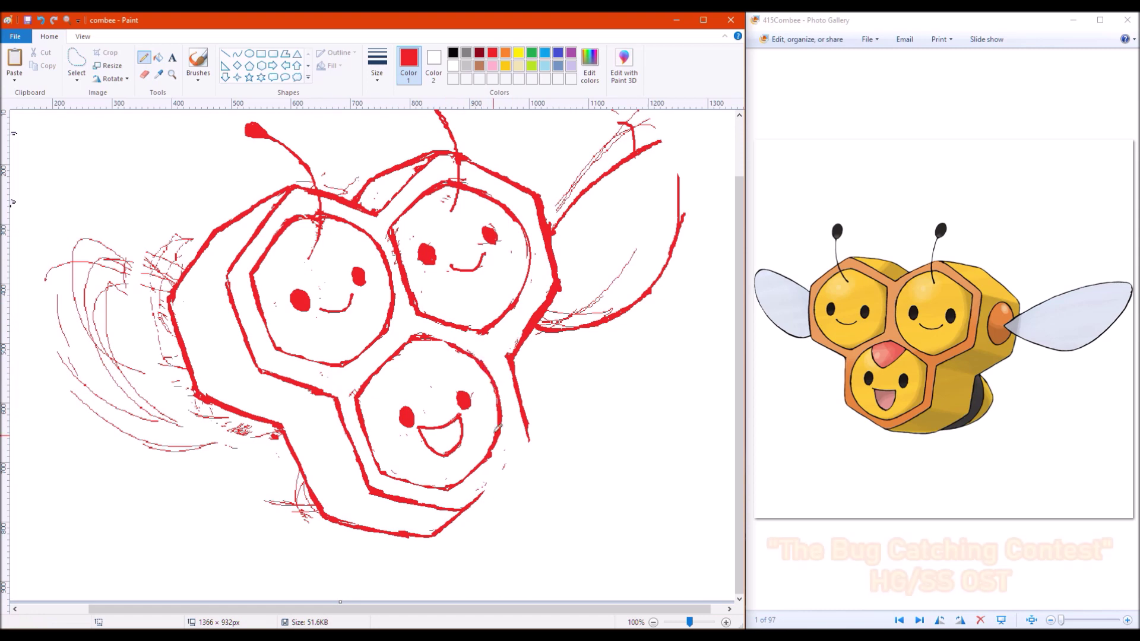
mouse_move(506, 354)
mouse_down()
mouse_move(520, 456)
mouse_move(527, 427)
mouse_up()
key(e)
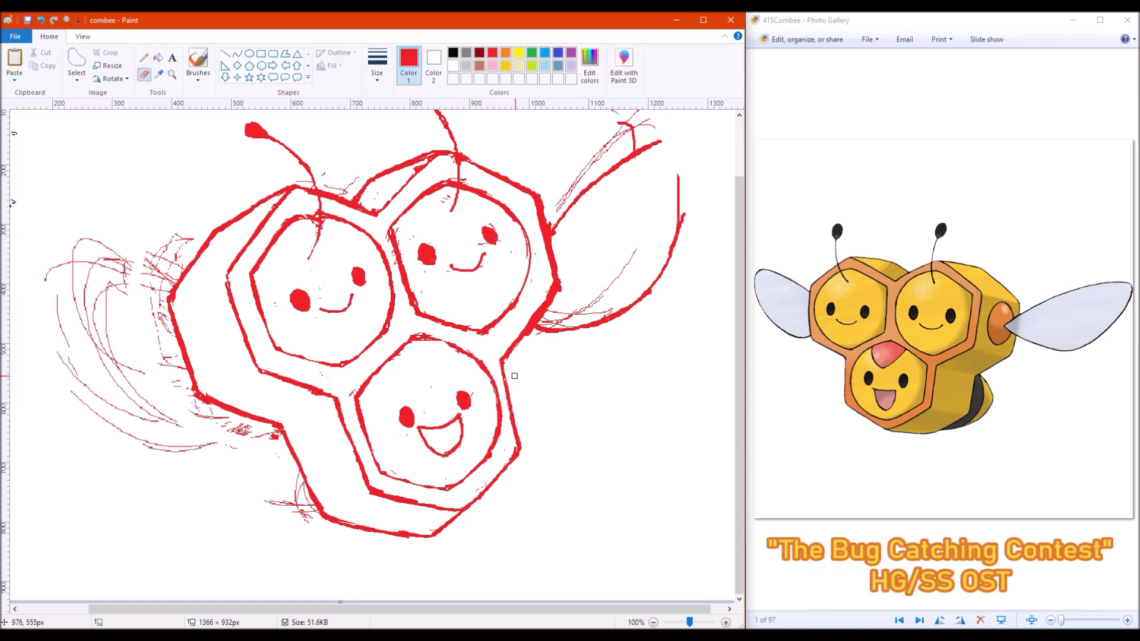
Smooth the lower cell's bottom rim and redraw the edge linking it to the upper-right cell.
key(e)
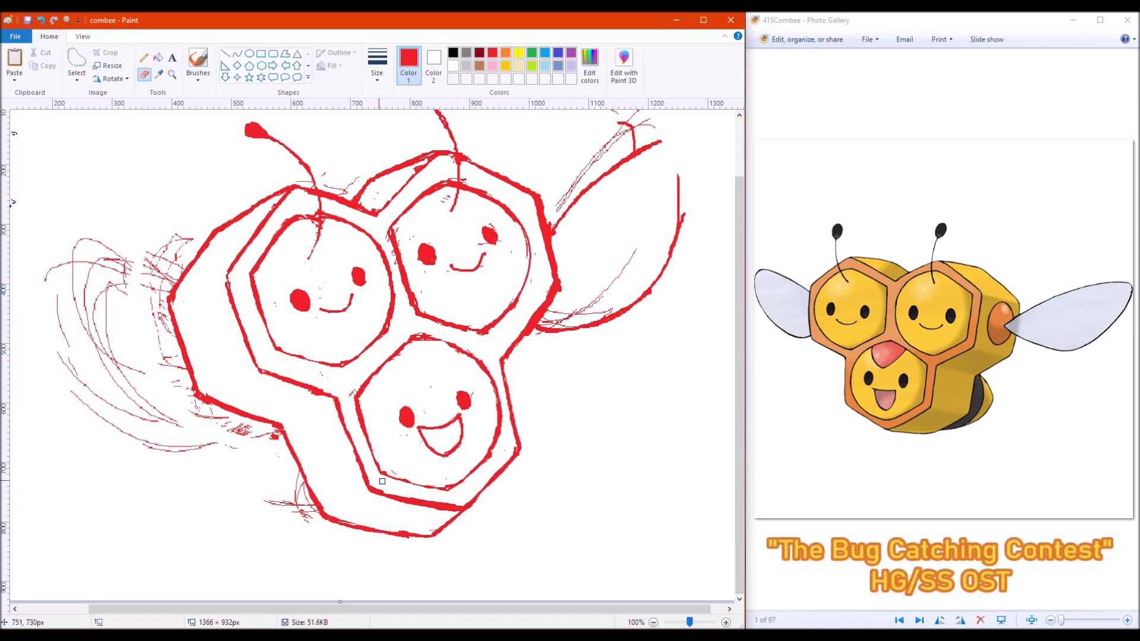
drag(394, 497, 454, 508)
key(p)
drag(395, 497, 451, 500)
drag(558, 287, 504, 355)
key(e)
Select the upper-right face with its antenna and shift it slightly right within its cell.
key(s)
scroll(739, 224, up, 2)
drag(379, 116, 541, 411)
drag(475, 291, 489, 285)
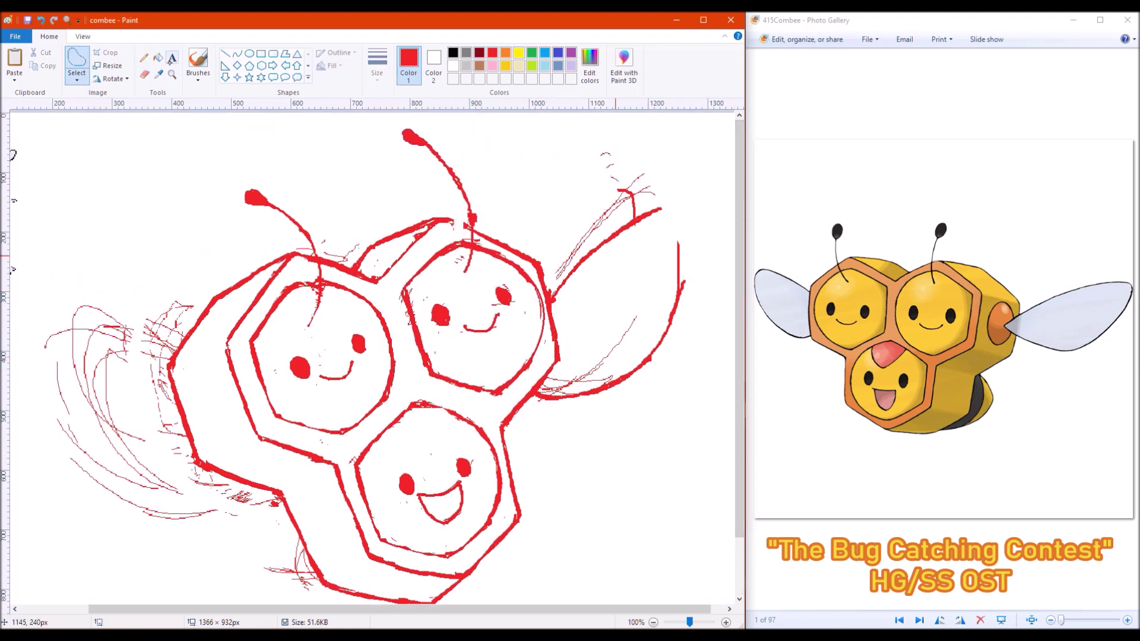
key(e)
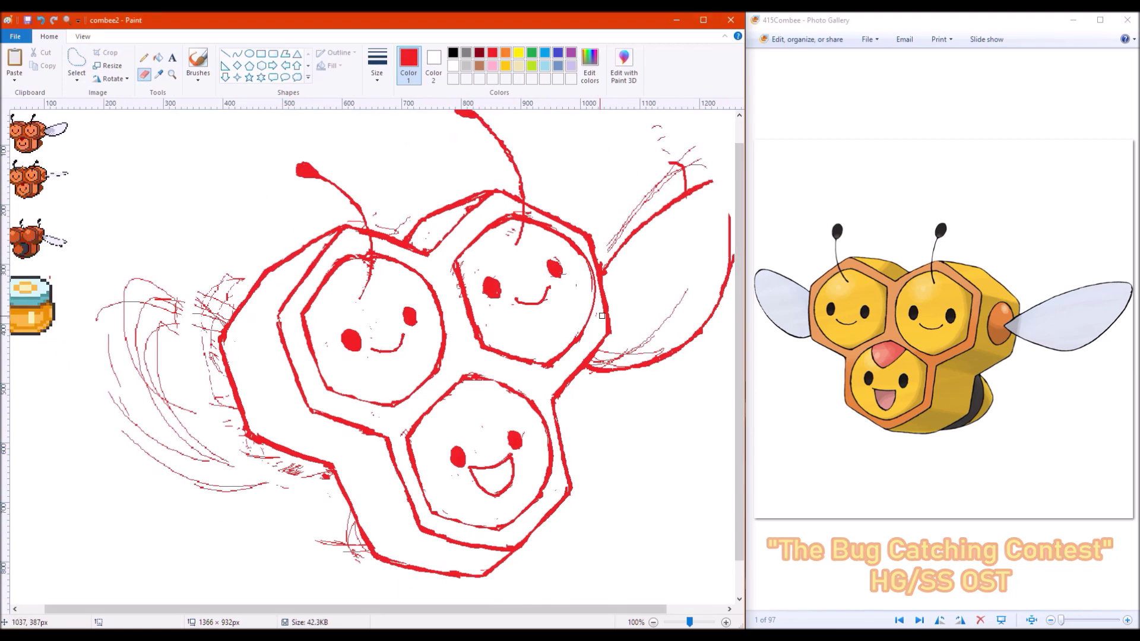
key(e)
Draw an oval wing base on the left cell's outer side and clean up its outline.
scroll(405, 465, up, 1)
mouse_move(247, 370)
mouse_down()
mouse_move(279, 415)
mouse_move(240, 386)
mouse_move(279, 380)
mouse_up()
key(e)
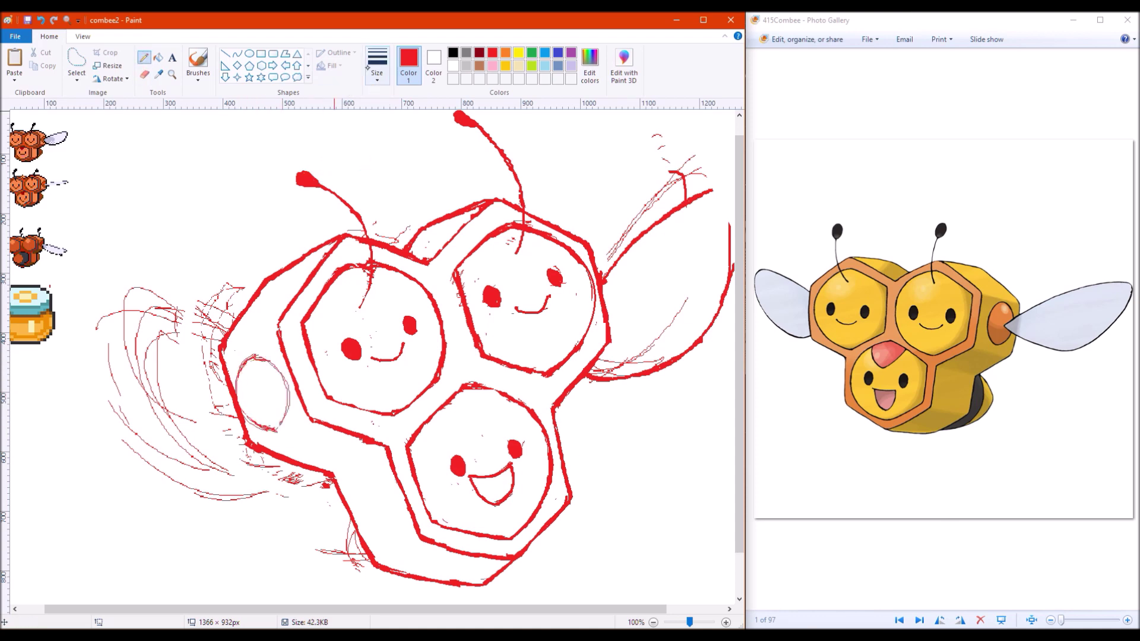
key(e)
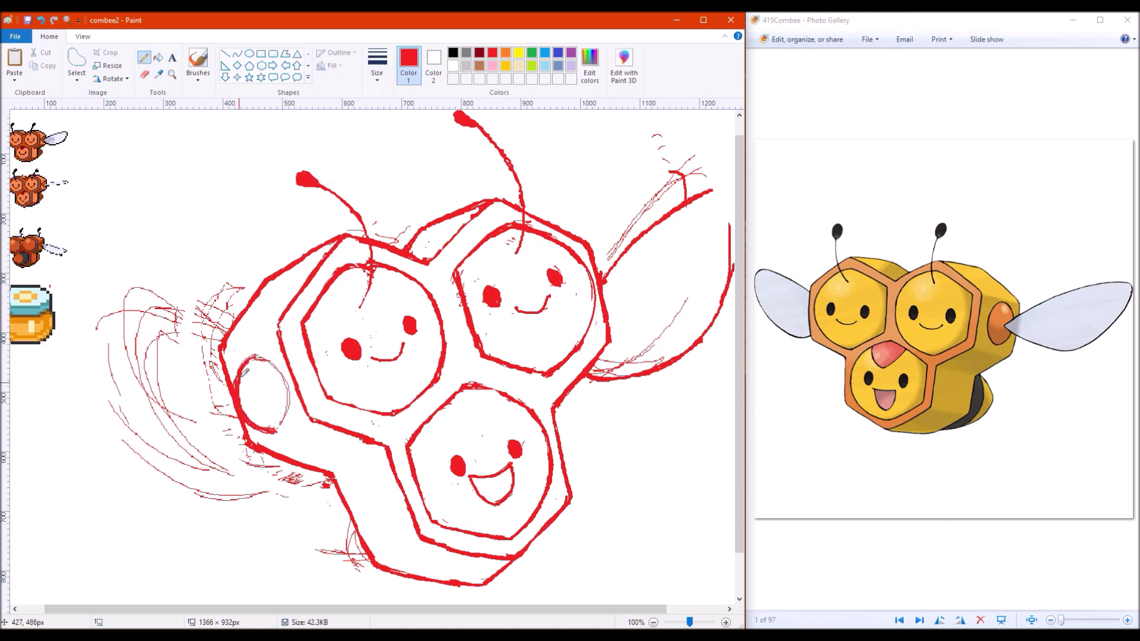
drag(244, 375, 267, 429)
key(p)
mouse_move(256, 353)
mouse_down()
mouse_move(279, 385)
mouse_move(237, 392)
mouse_move(276, 420)
mouse_up()
key(e)
Select the wing-base oval and adjust its position and width within the left cell's side.
key(s)
drag(231, 344, 295, 429)
drag(237, 347, 232, 345)
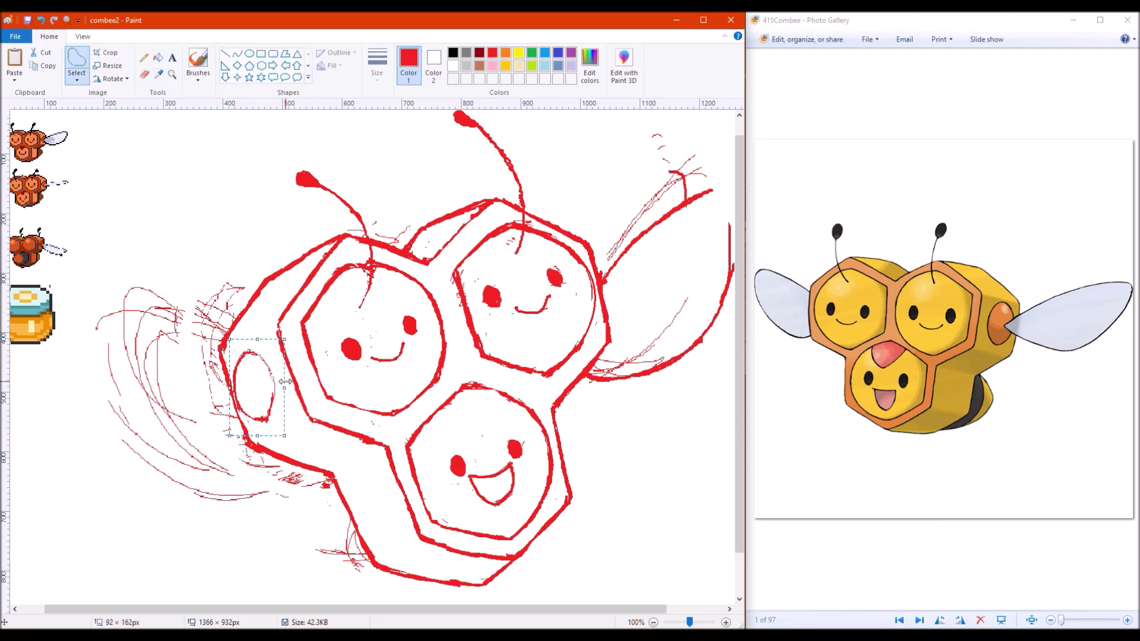
Shade the upper and lower side surfaces of the cells with thin diagonal hatching.
key(p)
mouse_move(264, 446)
mouse_down()
mouse_move(328, 423)
mouse_move(451, 561)
mouse_move(255, 330)
mouse_move(269, 315)
mouse_move(255, 328)
mouse_up()
scroll(255, 327, right, 1)
mouse_move(380, 238)
mouse_down()
mouse_move(427, 214)
mouse_move(392, 240)
mouse_move(421, 221)
mouse_up()
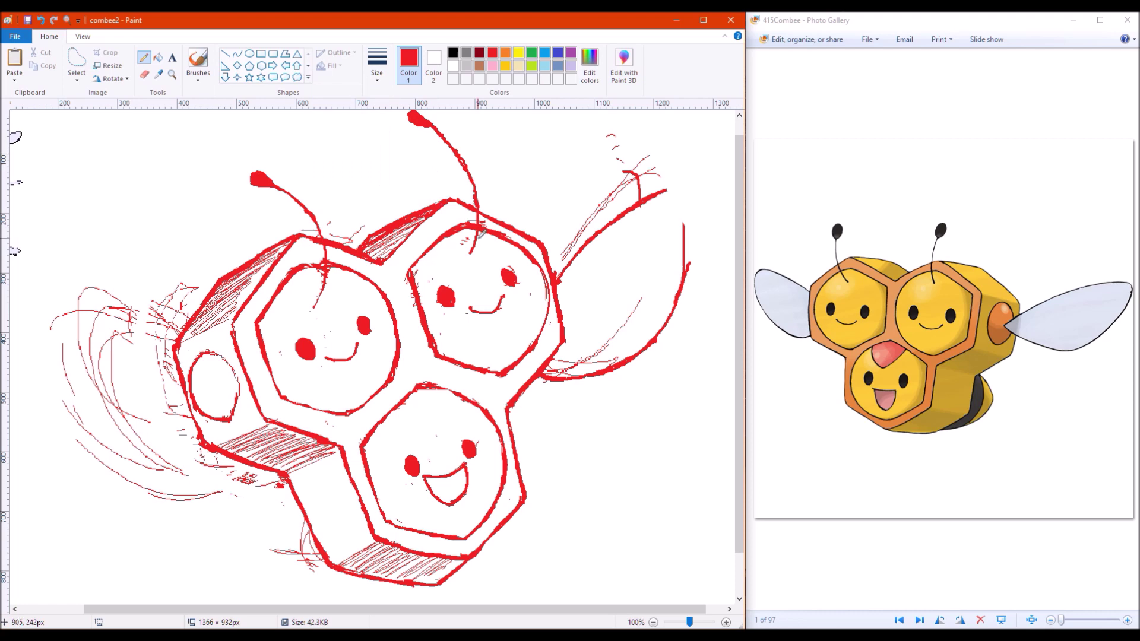
Sketch the V-shaped forehead patch on the lower face and refine its open mouth, erasing stray lines.
scroll(415, 320, right, 1)
scroll(416, 321, up, 1)
drag(402, 415, 438, 415)
key(e)
drag(399, 417, 389, 423)
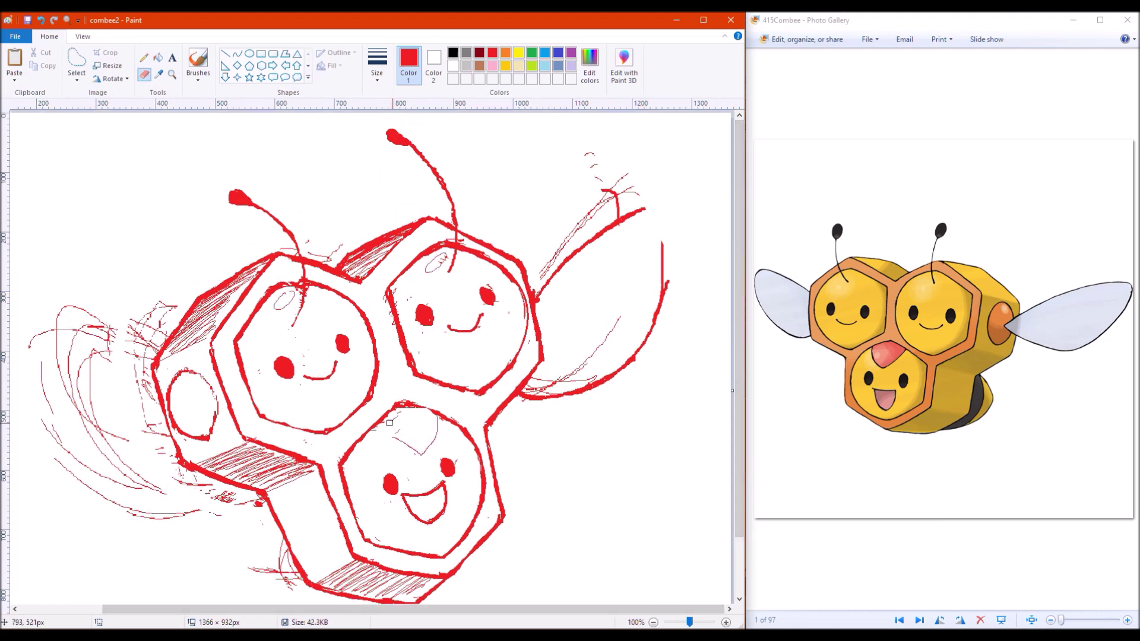
key(e)
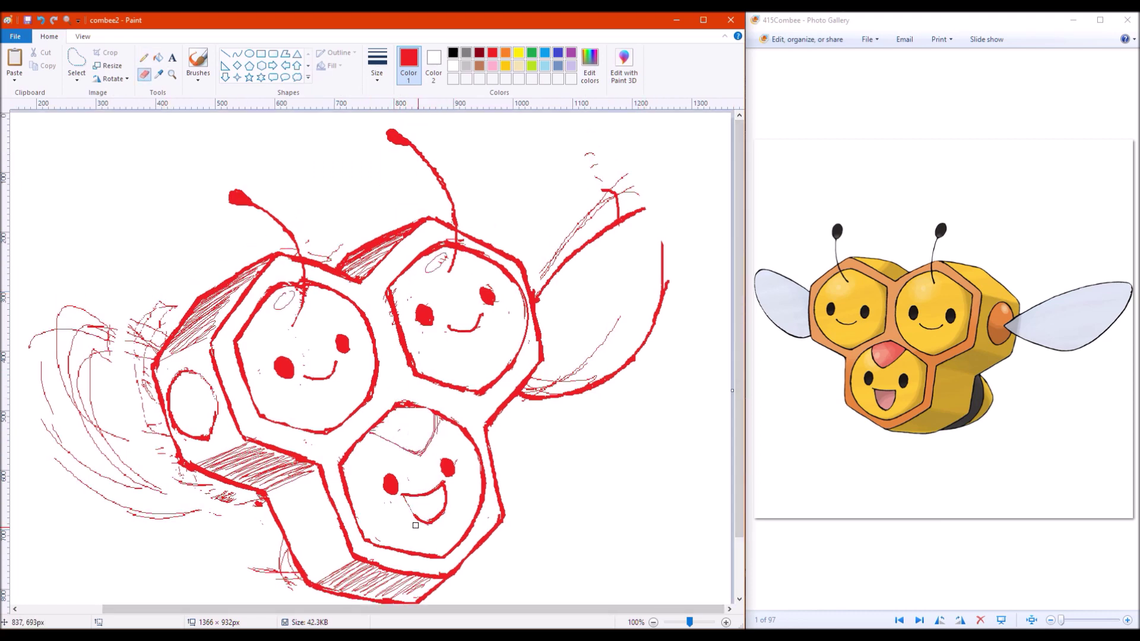
key(e)
Erase the rough guide lines of the upper-right wing and redraw the left and lower edges of the upper-right face.
mouse_move(626, 177)
mouse_down()
mouse_move(591, 214)
mouse_move(547, 351)
mouse_up()
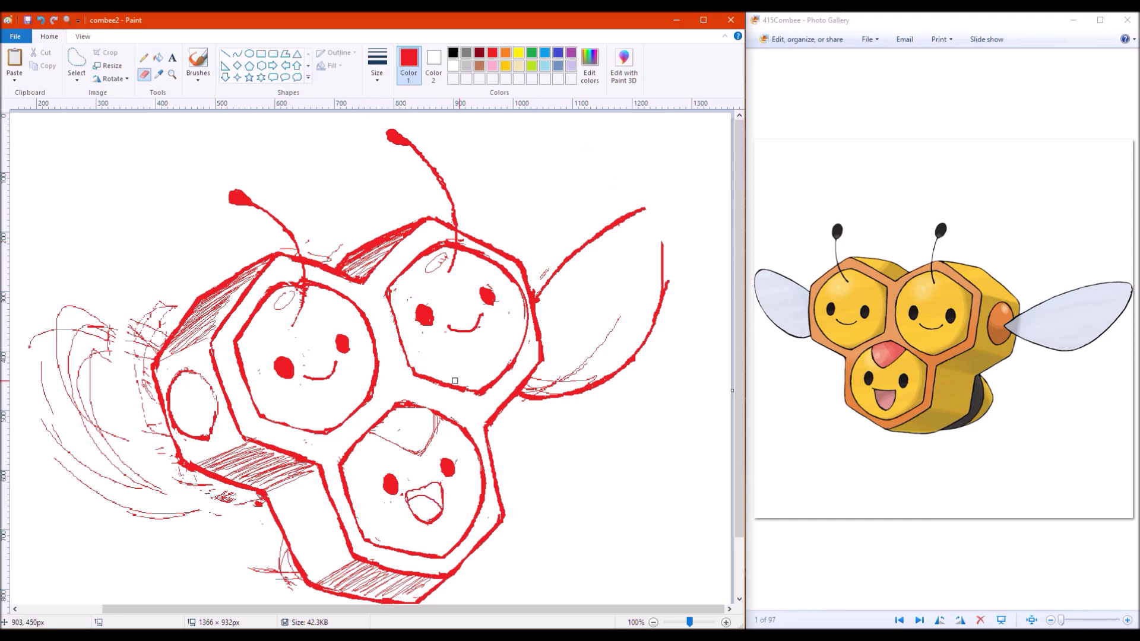
key(p)
mouse_move(387, 291)
mouse_down()
mouse_move(410, 380)
mouse_move(479, 397)
mouse_up()
key(e)
drag(408, 371, 388, 301)
key(p)
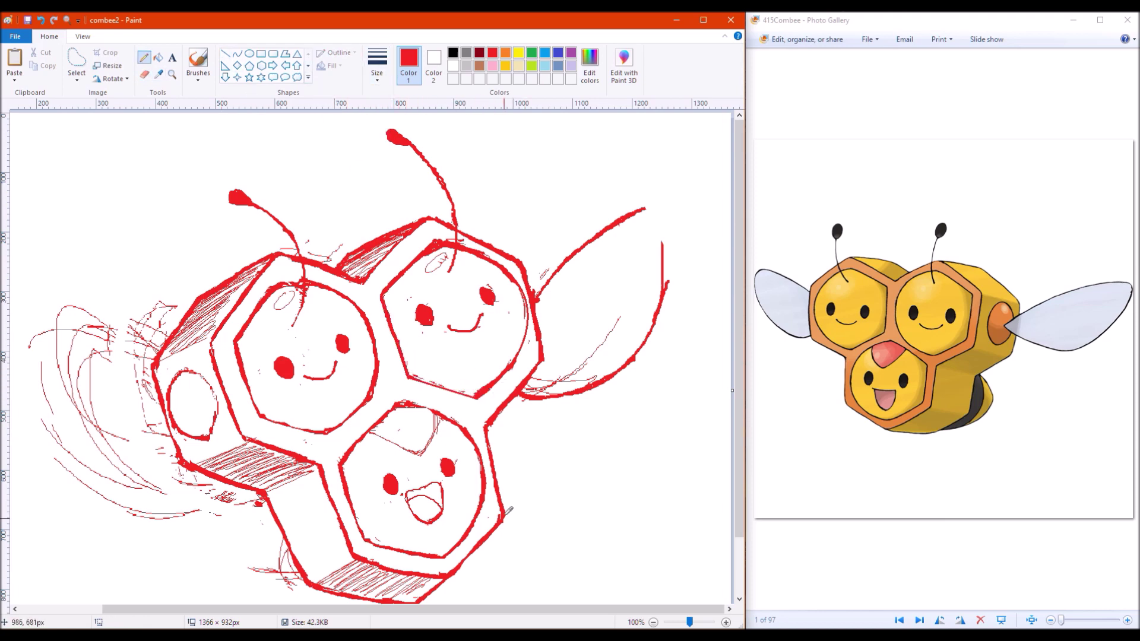
Redraw the right wing as a smooth curved leaf shape with a rounded, extended tip.
mouse_move(542, 294)
mouse_down()
mouse_move(646, 184)
mouse_move(629, 374)
mouse_move(530, 384)
mouse_move(654, 326)
mouse_move(689, 201)
mouse_move(601, 380)
mouse_up()
key(e)
click(237, 54)
drag(665, 309, 677, 323)
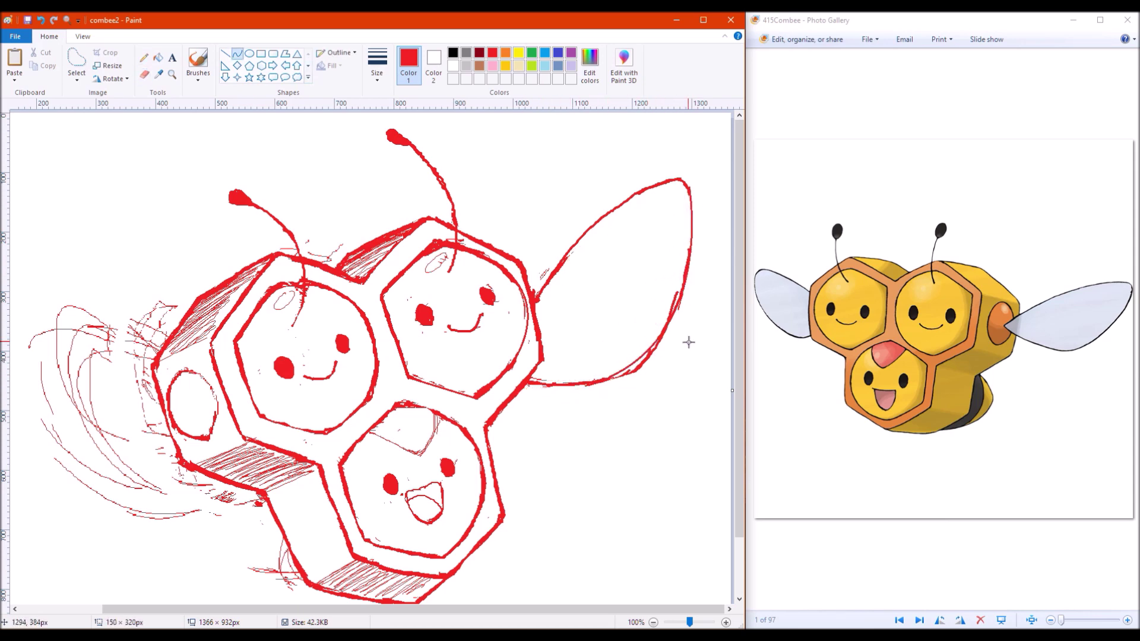
mouse_move(682, 179)
mouse_down()
mouse_move(690, 158)
mouse_move(687, 169)
mouse_up()
key(e)
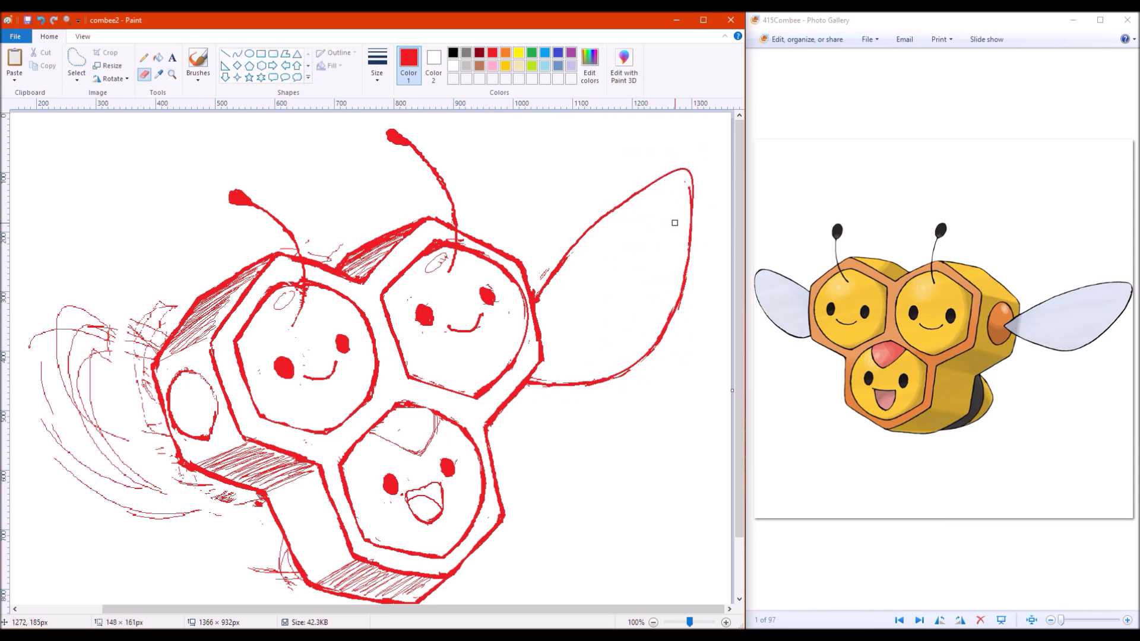
Widen the canvas to 1506 px and move the selected sketch to the right to make room for the left wing.
scroll(424, 251, down, 2)
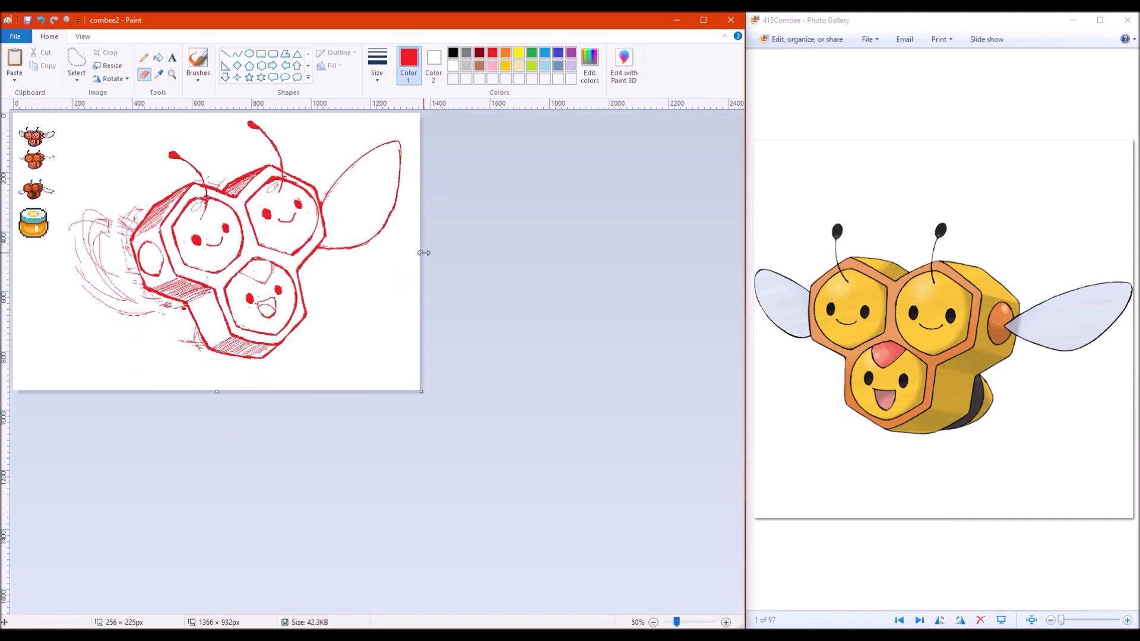
drag(423, 251, 461, 251)
key(s)
drag(415, 121, 107, 358)
drag(237, 250, 264, 258)
mouse_move(441, 142)
mouse_down()
mouse_move(346, 266)
mouse_move(422, 157)
mouse_up()
key(p)
scroll(388, 160, up, 2)
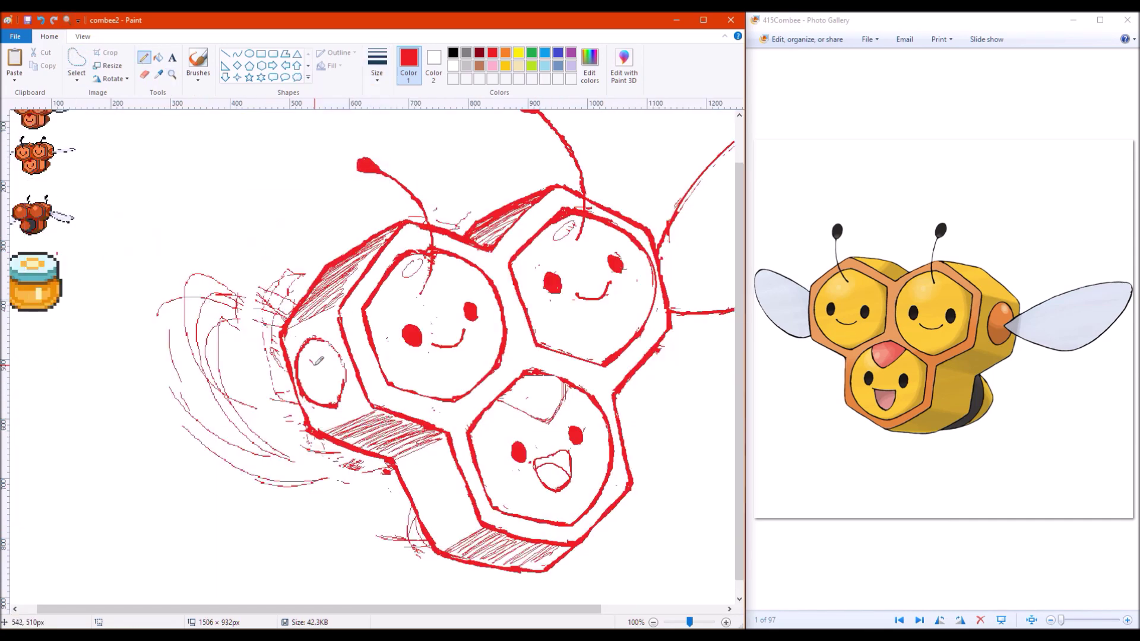
Widen the canvas to 1802 px and move the sketch further right, away from the small sprites.
scroll(318, 360, down, 2)
drag(461, 252, 547, 252)
key(s)
mouse_move(89, 178)
mouse_down()
mouse_move(439, 109)
mouse_move(95, 356)
mouse_up()
drag(382, 196, 420, 196)
key(p)
Draw the left wing's curved outline extending outward from the wing-base oval.
drag(202, 243, 109, 191)
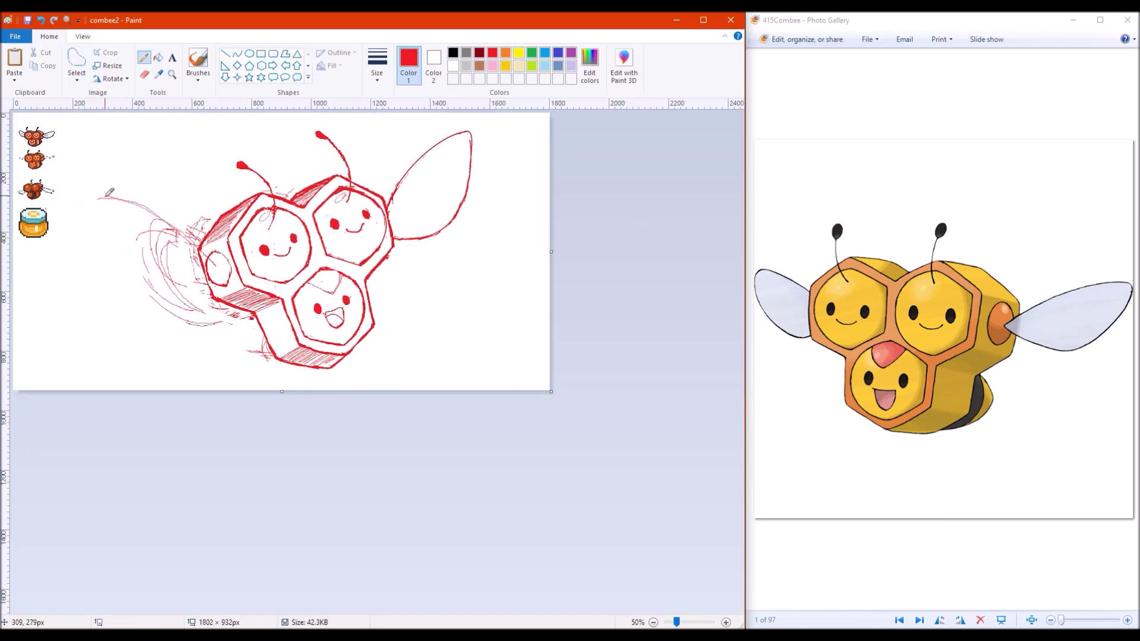
click(237, 53)
scroll(255, 261, up, 2)
drag(102, 267, 380, 333)
mouse_move(249, 291)
mouse_down()
mouse_move(301, 211)
mouse_move(97, 247)
mouse_move(100, 309)
mouse_move(261, 494)
mouse_up()
drag(196, 232, 250, 236)
right_click(418, 368)
Add small white highlights to the eyes of the two upper faces, undoing unsatisfactory strokes.
click(143, 57)
drag(357, 609, 481, 609)
click(377, 65)
click(453, 66)
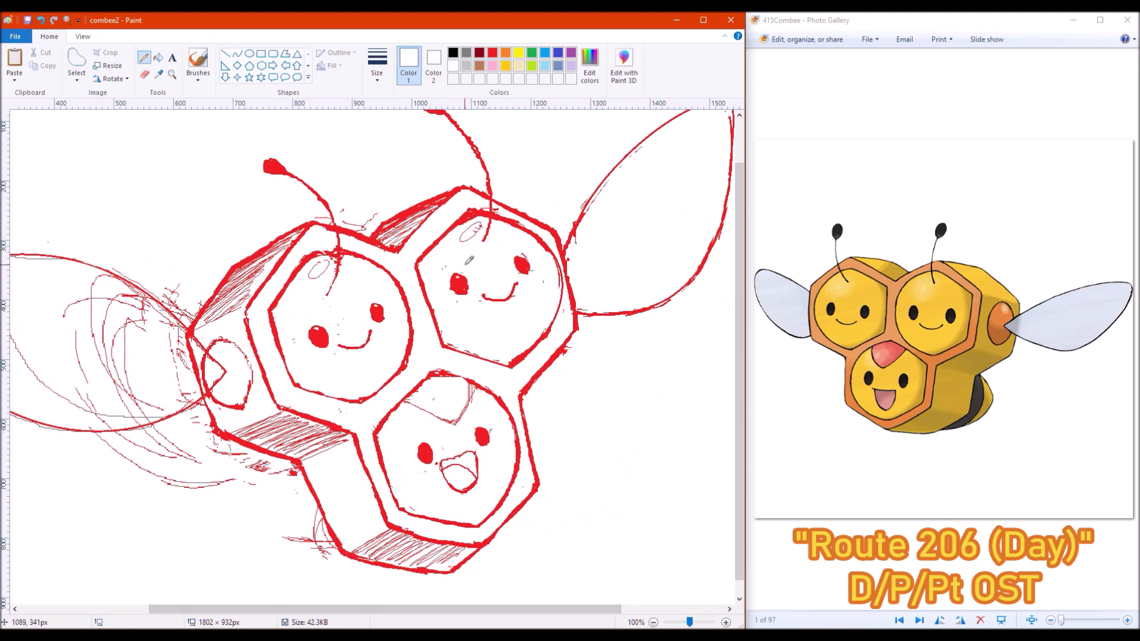
key(ctrl+z)
key(ctrl+z)
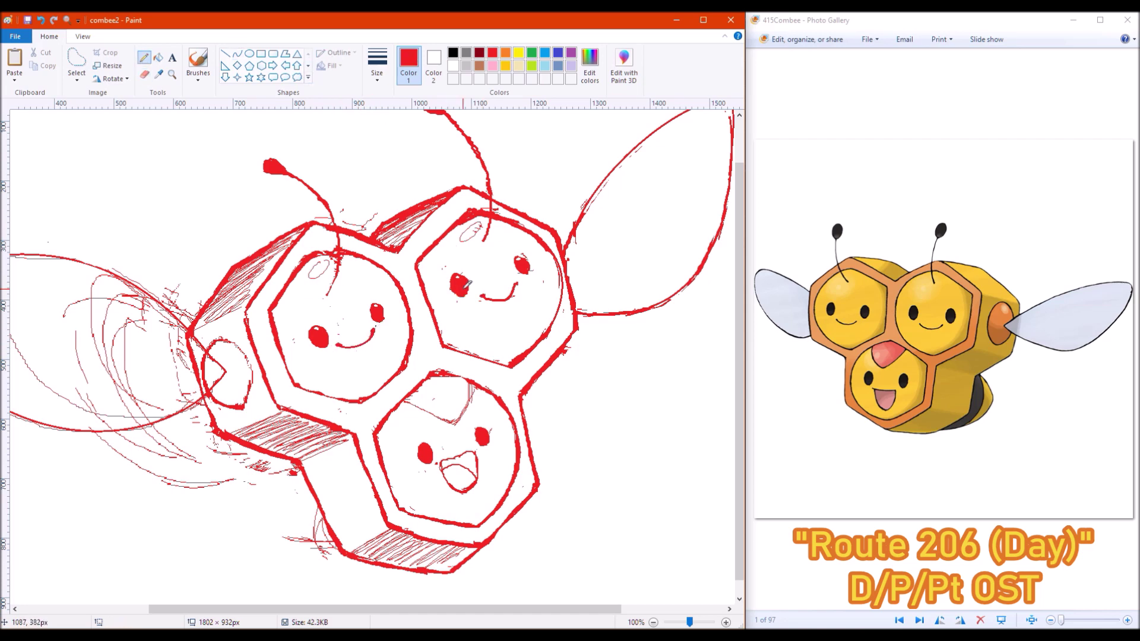
click(377, 66)
click(374, 152)
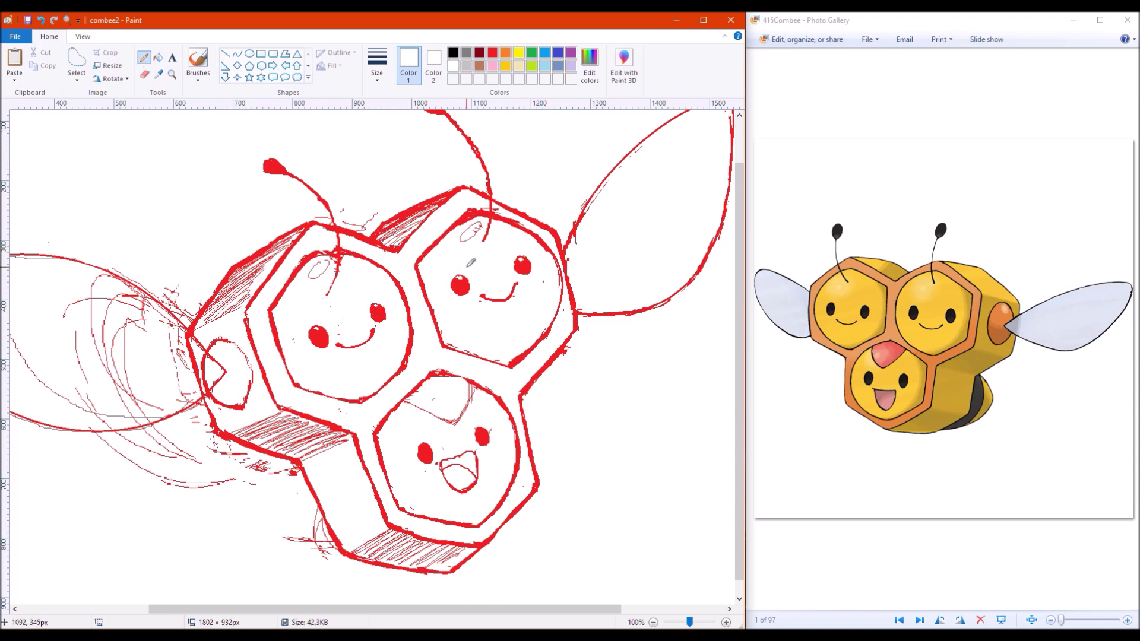
Redraw the lower face's forehead patch and push its right outline slightly outward.
drag(436, 380, 475, 415)
click(472, 371)
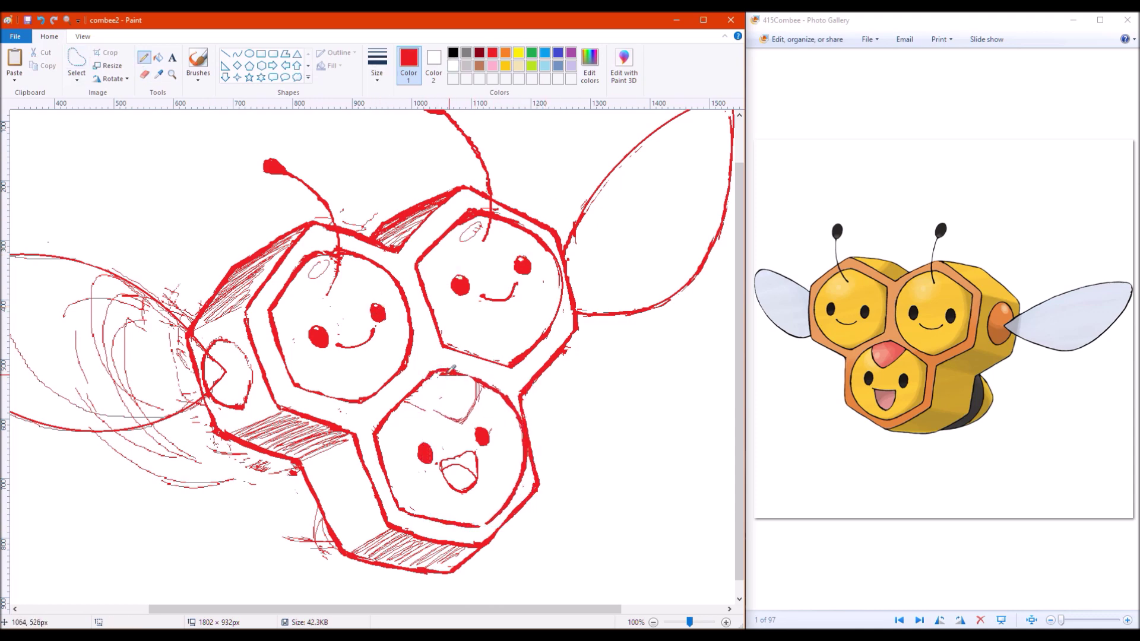
mouse_move(482, 368)
mouse_down()
mouse_move(492, 436)
mouse_move(469, 469)
mouse_move(540, 375)
mouse_up()
Reposition the lower face's eyes and mouth, and redraw the open mouth with a tongue.
click(77, 65)
mouse_move(406, 433)
mouse_down()
mouse_move(449, 475)
mouse_move(429, 450)
mouse_up()
click(143, 57)
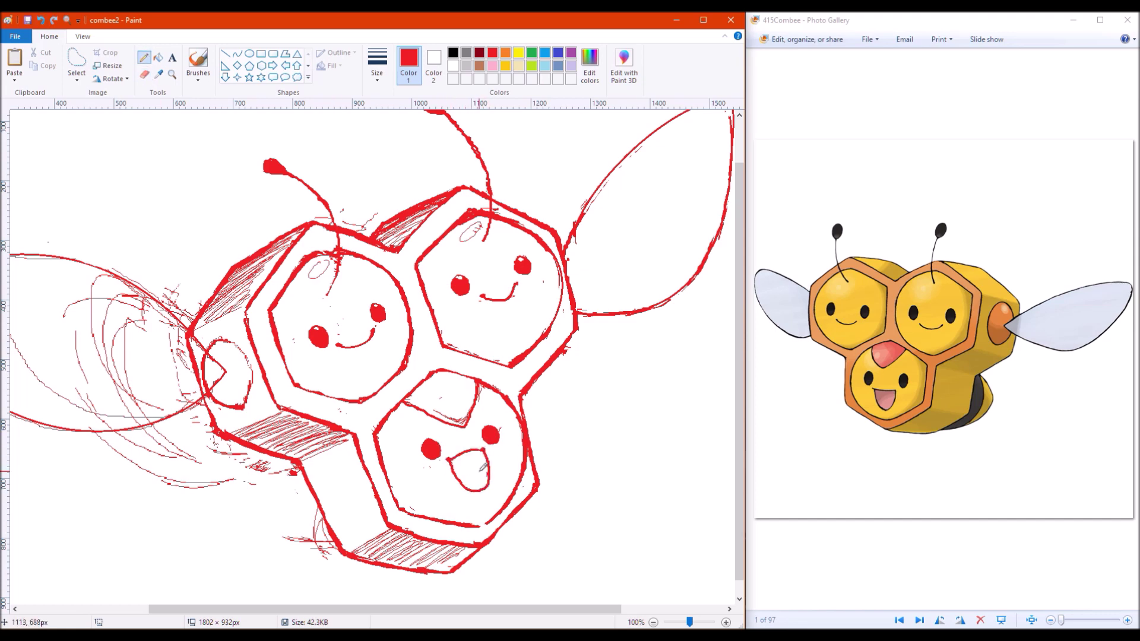
drag(458, 471, 470, 453)
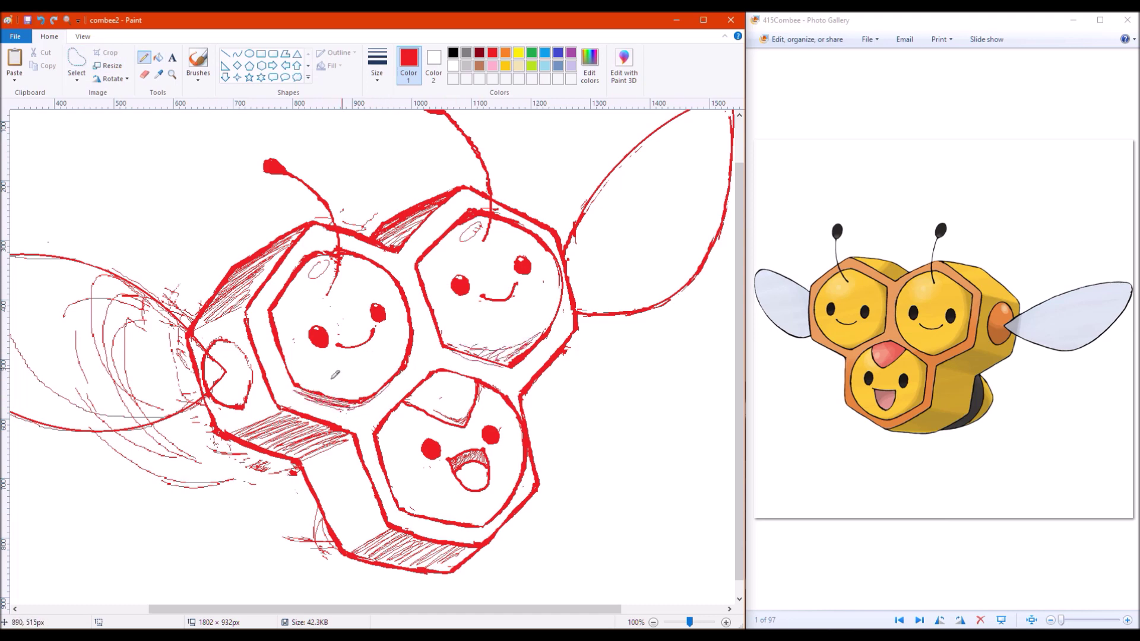
Select the tip of the upper-right antenna, shift it up and to the left, and reconnect its stalk.
click(144, 74)
key(ctrl+a)
scroll(374, 356, up, 2)
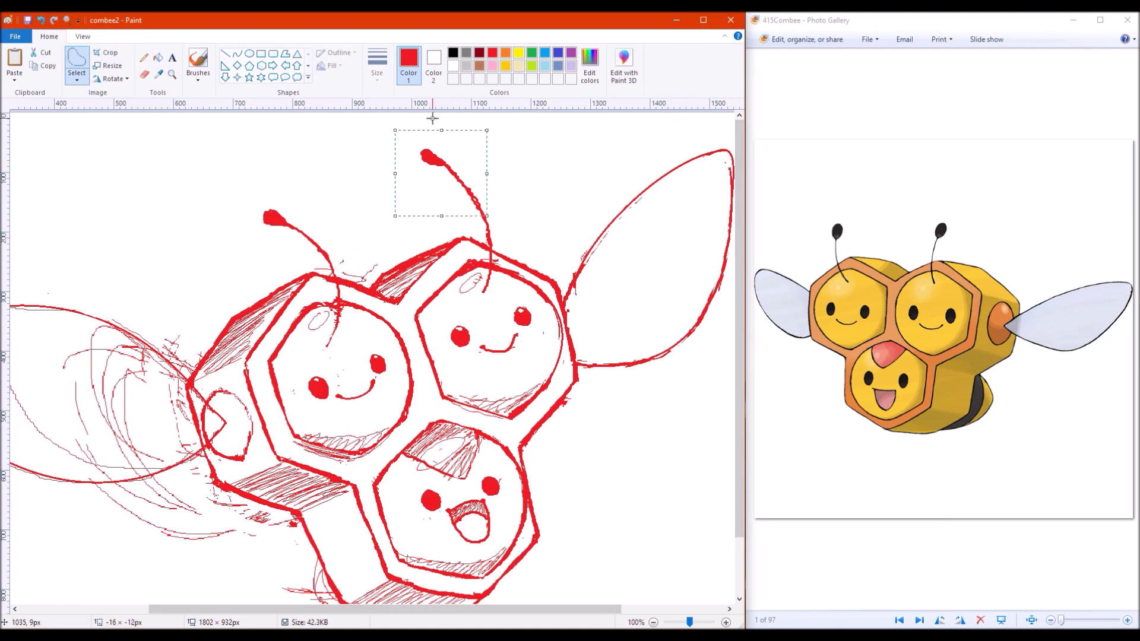
drag(432, 118, 407, 106)
click(145, 74)
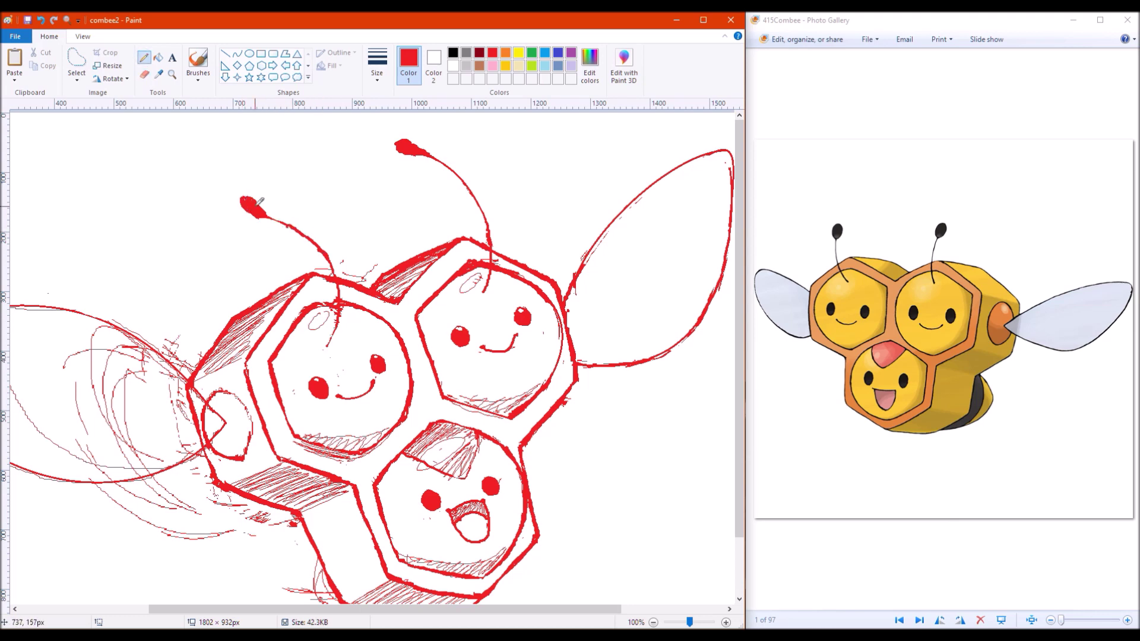
Select the left wing and shift it further out from the body, undoing unwanted changes.
scroll(259, 202, down, 1)
click(173, 74)
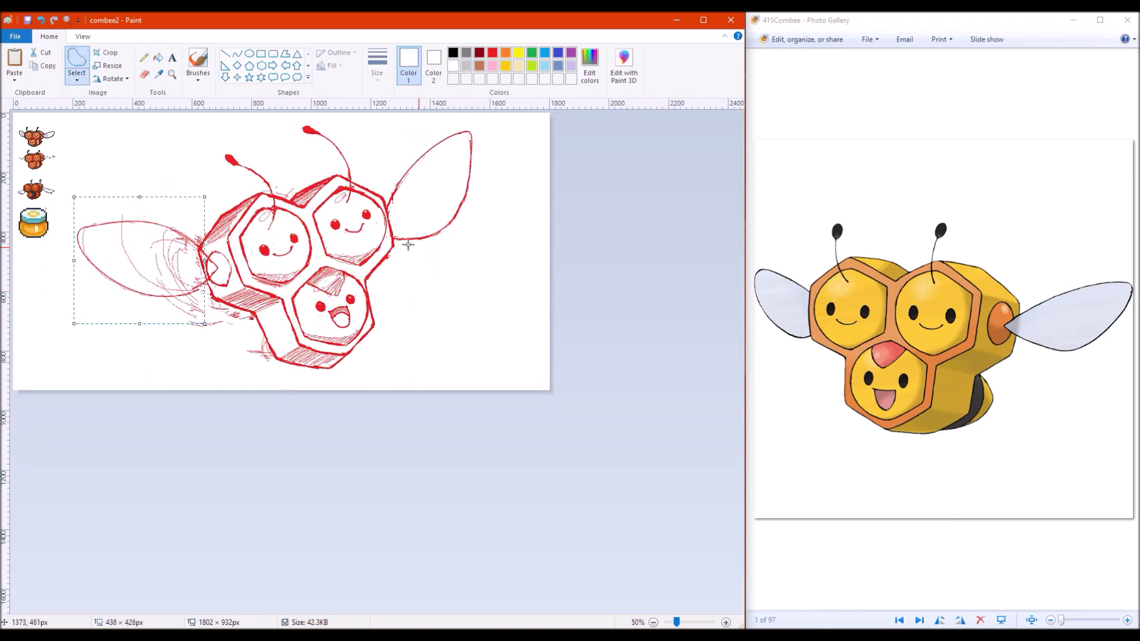
click(215, 285)
key(ctrl+z)
key(ctrl+z)
key(ctrl+z)
key(ctrl+z)
key(ctrl+z)
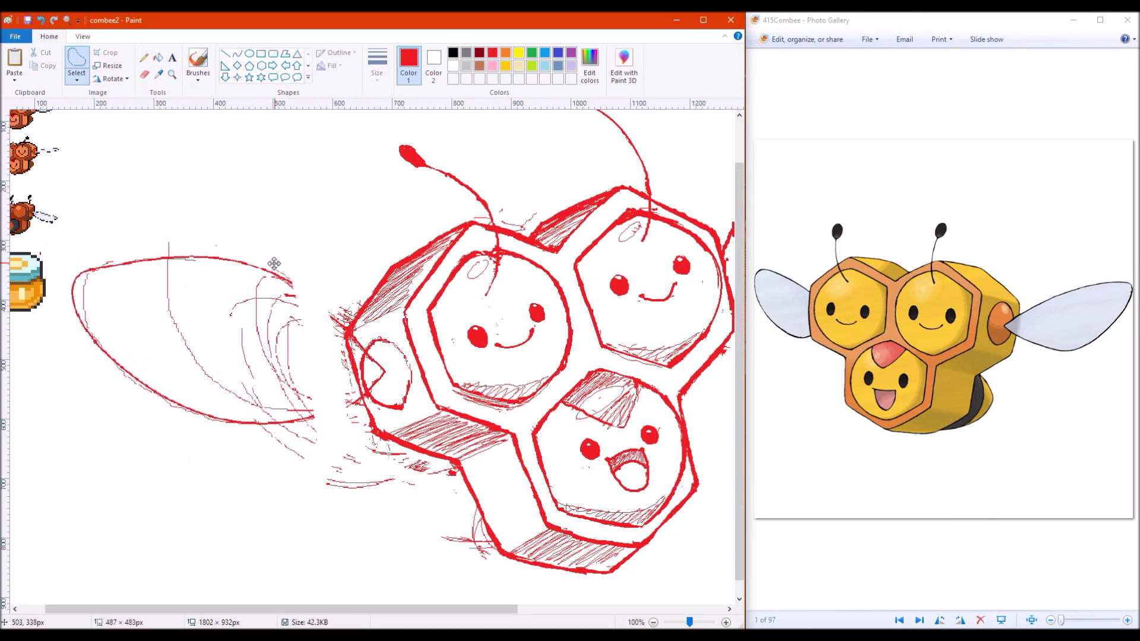
scroll(519, 255, down, 1)
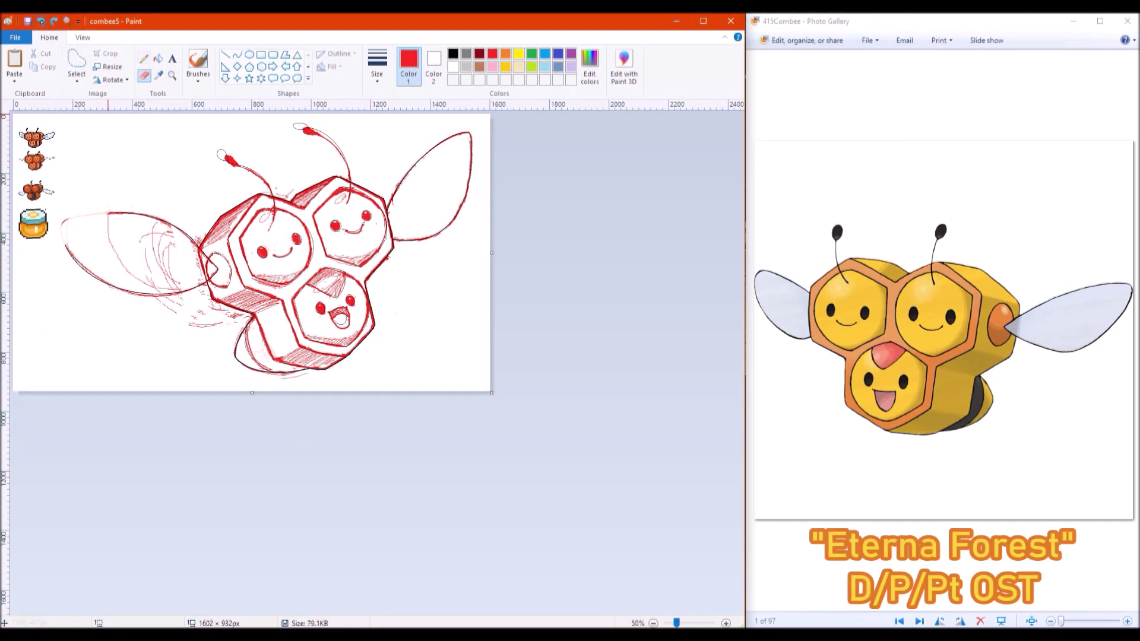
Erase the red sketch from the whole drawing, leaving only the black outlines.
key(ctrl+a)
click(144, 76)
mouse_move(89, 226)
mouse_down()
mouse_move(133, 223)
mouse_move(191, 287)
mouse_move(472, 164)
mouse_move(319, 348)
mouse_up()
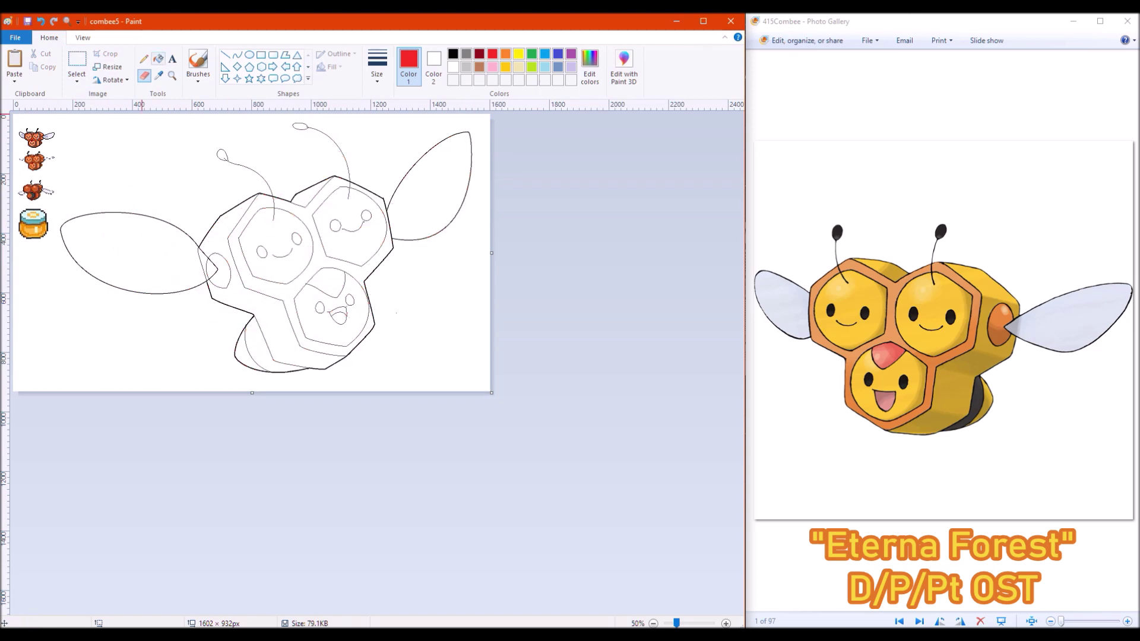
Fill the background with dark grey and sketch a light grey sparkle between the right antenna and the right wing.
click(144, 58)
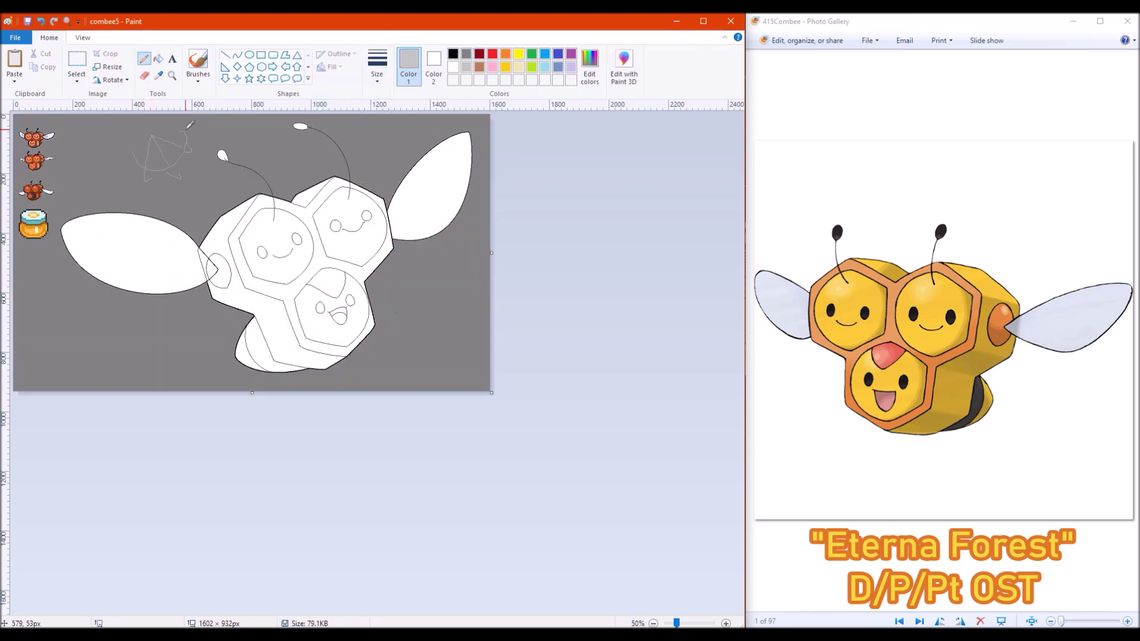
drag(382, 142, 389, 148)
click(144, 75)
click(466, 54)
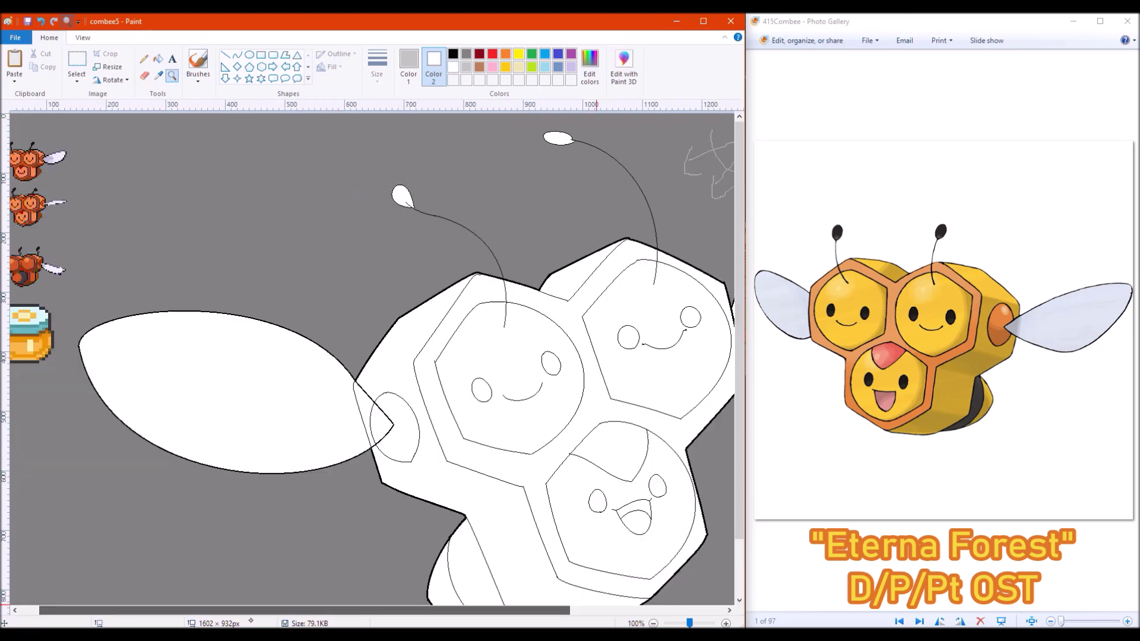
Sample the shiny body colours and paint brown-red, orange-red, light orange and dark red swatches beside the sprites.
click(158, 76)
mouse_move(202, 167)
mouse_down()
mouse_move(228, 160)
mouse_move(240, 205)
mouse_up()
click(158, 75)
click(1002, 323)
click(158, 76)
click(217, 163)
drag(229, 163, 255, 153)
Fill the left wing with lavender and its wing-base oval with orange-red.
click(158, 75)
click(1081, 312)
click(158, 58)
click(238, 392)
scroll(380, 356, right, 2)
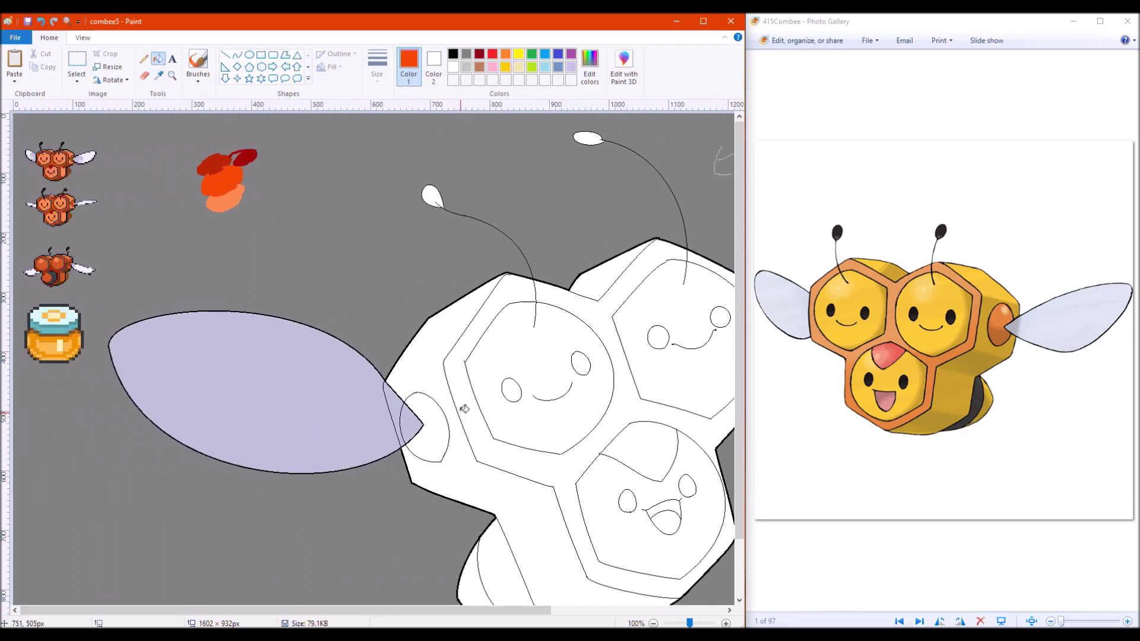
click(444, 427)
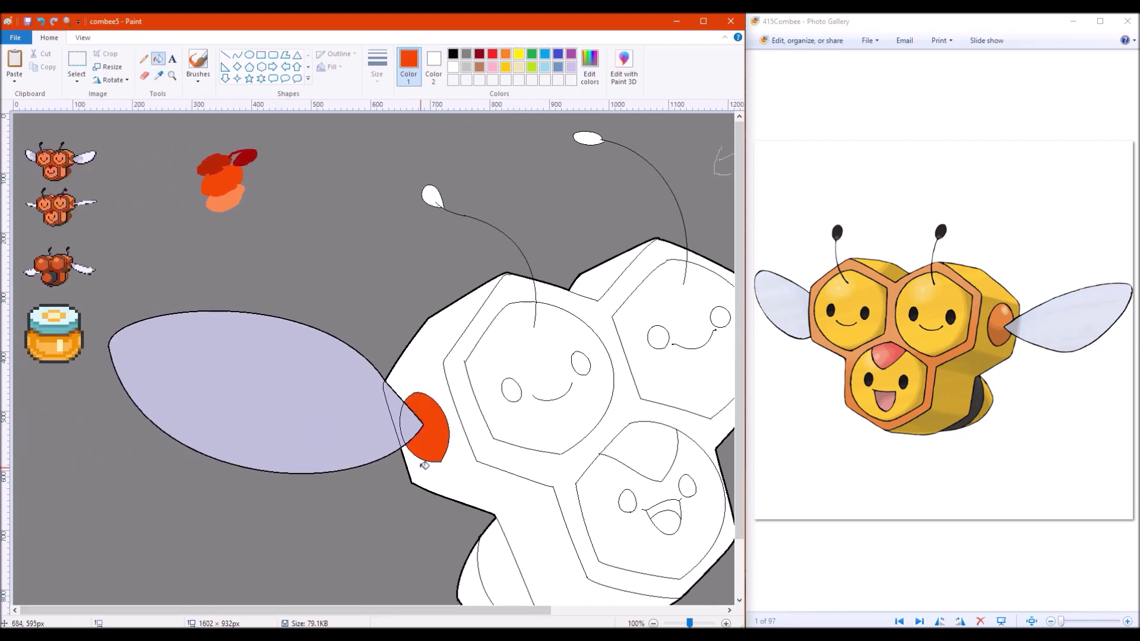
Place a copy of the top front-view sprite just above the left cell and set the secondary colour to grey.
scroll(380, 356, right, 1)
click(76, 66)
drag(12, 137, 439, 267)
click(433, 65)
click(466, 53)
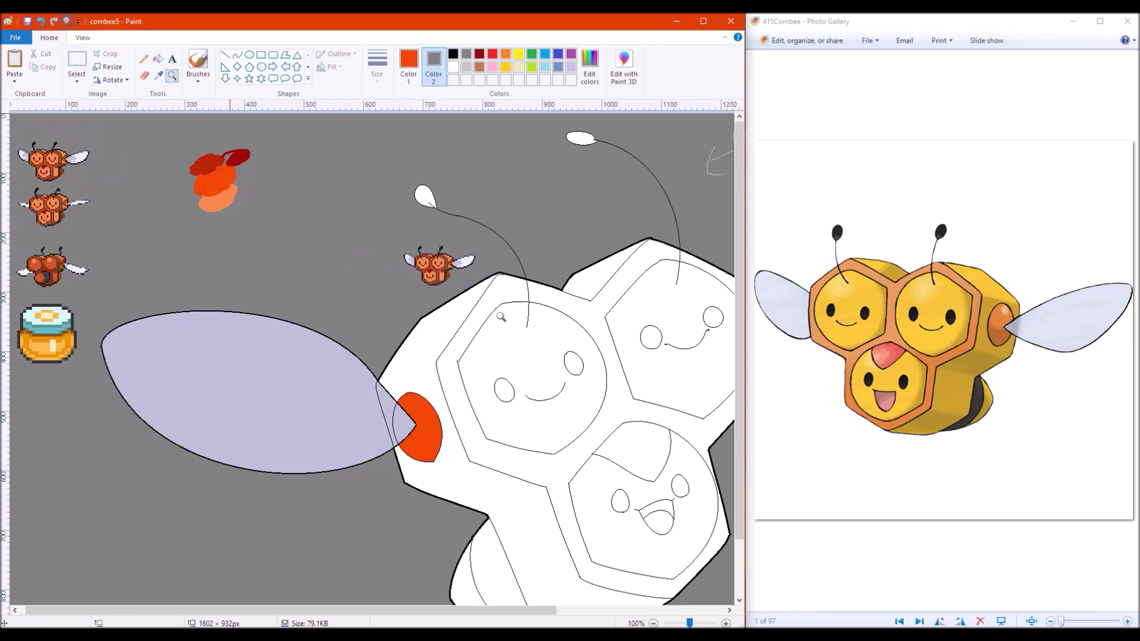
Fill the honeycomb frame with orange-red and the upper-left face with light orange.
scroll(439, 267, up, 1)
scroll(380, 357, up, 2)
click(158, 58)
click(581, 304)
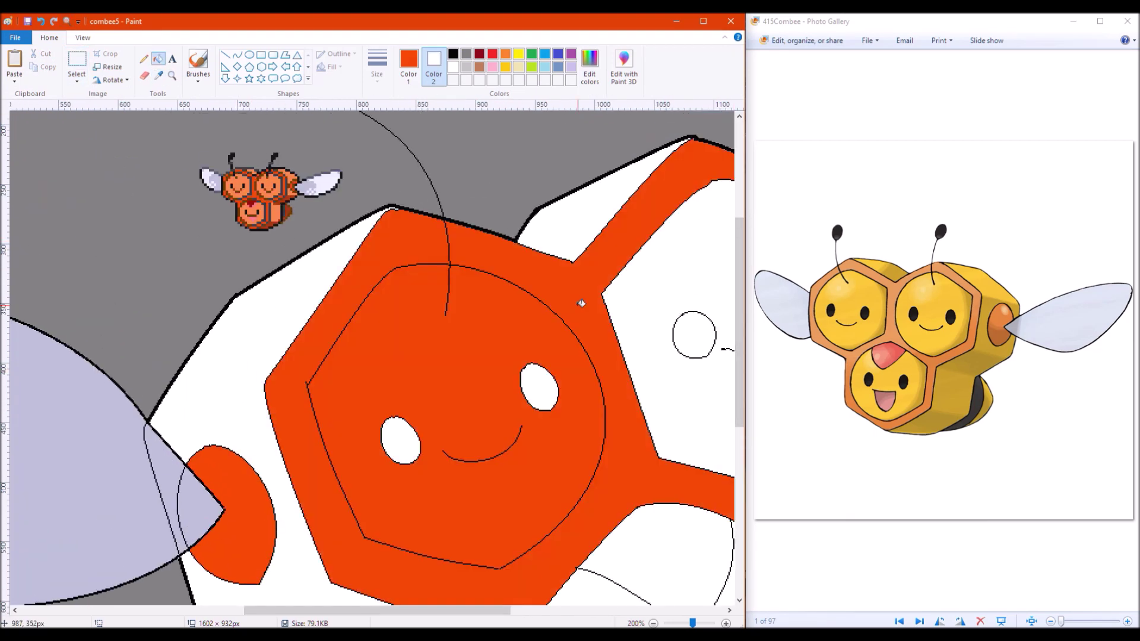
click(503, 562)
scroll(504, 563, down, 1)
click(302, 309)
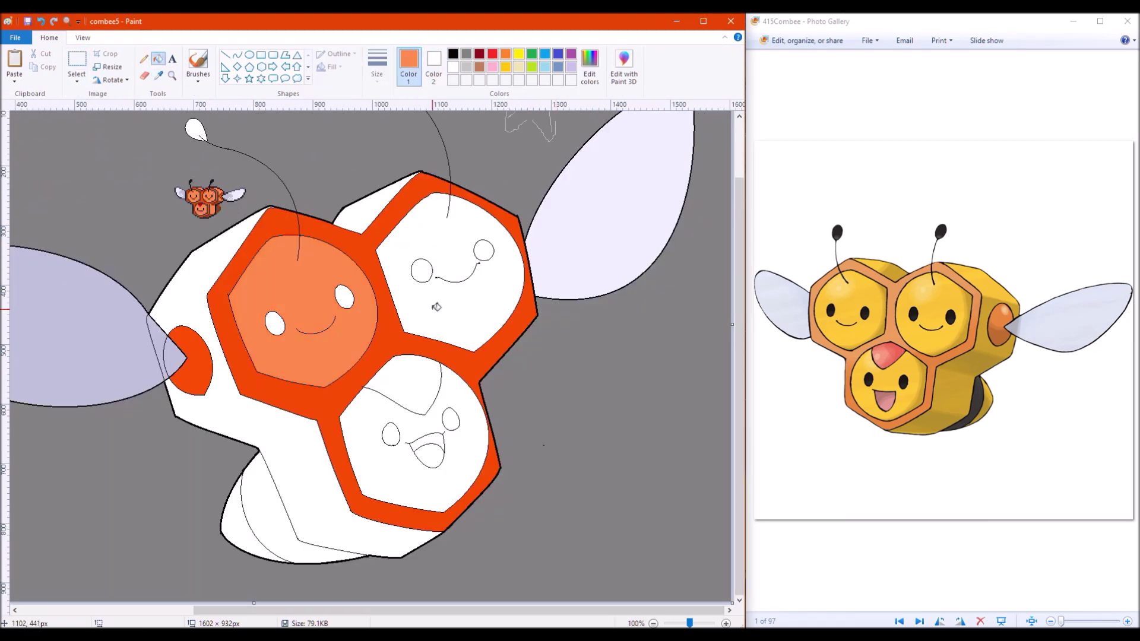
Fill the upper-right and lower faces with light orange and the lower face's forehead patch with dark red.
click(522, 297)
click(452, 297)
click(416, 469)
click(479, 53)
click(409, 380)
Mix a custom very dark brown and fill all six eyes with it.
click(158, 75)
click(590, 65)
click(262, 408)
click(275, 323)
click(344, 296)
click(421, 271)
click(483, 250)
click(391, 434)
click(451, 419)
Fill the tongue with pink and the upper part of the mouth with a custom crimson.
click(431, 458)
click(590, 66)
click(261, 408)
click(424, 443)
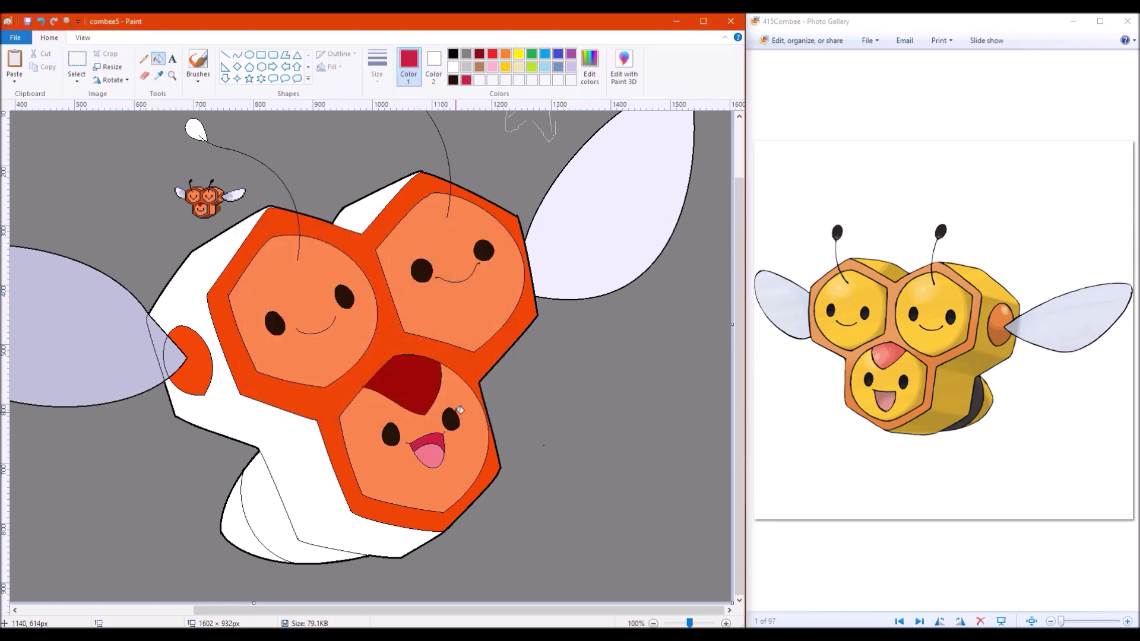
Fill the abdomen's stripe and the antenna tips with dark grey.
click(228, 199)
click(273, 499)
click(195, 128)
scroll(359, 127, up, 2)
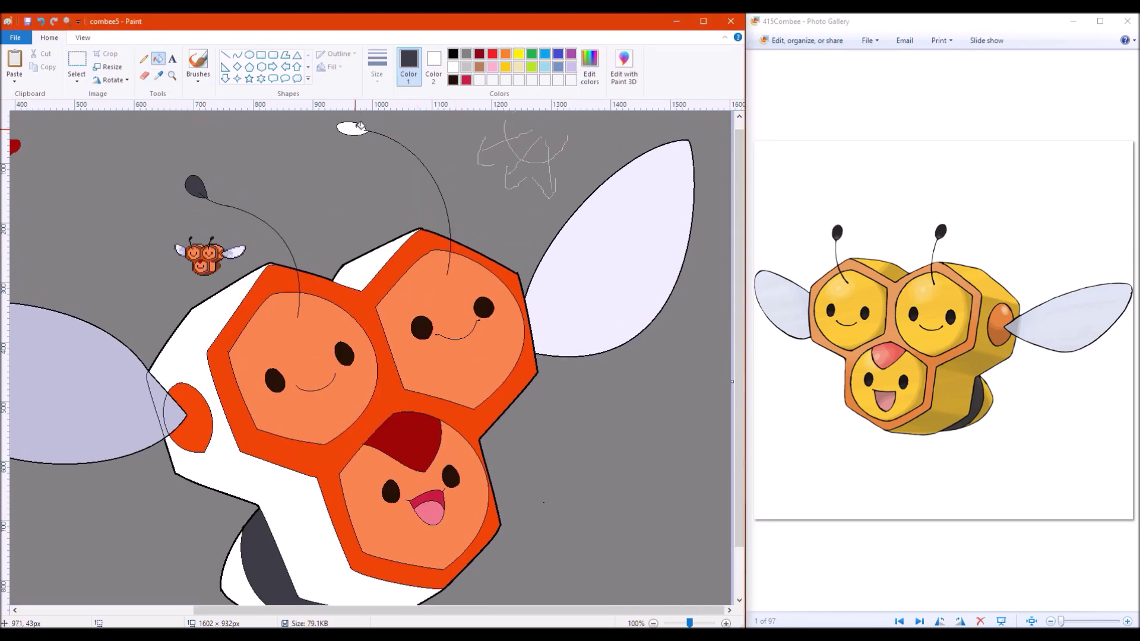
Fill the cells' side surfaces with light orange and the abdomen's rear section with brown-red.
click(202, 351)
click(158, 75)
scroll(347, 273, left, 3)
scroll(347, 274, down, 2)
scroll(346, 274, up, 2)
Move the colour swatches and sprite copies together beside the lower-right side of the drawing.
click(143, 75)
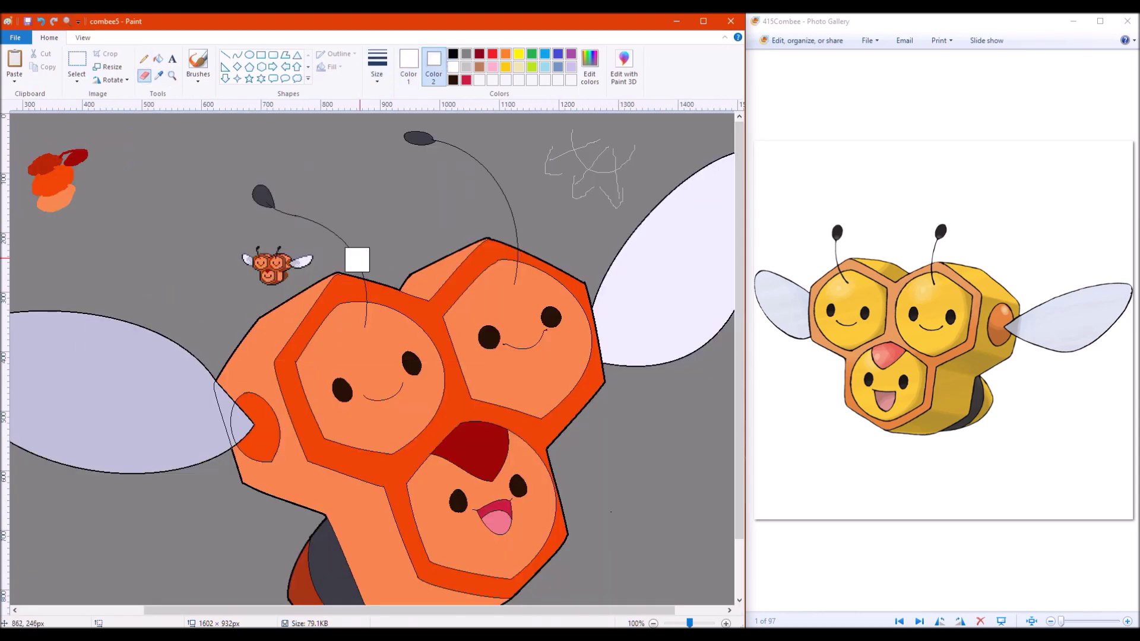
scroll(603, 465, down, 1)
click(76, 66)
drag(101, 127, 142, 167)
drag(120, 148, 187, 314)
key(ctrl+v)
drag(36, 127, 397, 320)
key(ctrl+v)
scroll(219, 337, up, 1)
click(77, 81)
click(95, 122)
drag(291, 215, 614, 514)
Sample the brown-red swatch and fill the honeycomb frame with it.
scroll(536, 507, up, 1)
click(237, 54)
click(158, 75)
click(517, 279)
click(158, 58)
click(267, 213)
Draw orange-red curves below the three faces' lower edges and fill the frame outside them with orange-red, leaving brown-red shadows.
click(158, 76)
click(534, 309)
click(237, 54)
drag(306, 195, 384, 241)
scroll(319, 564, left, 2)
drag(134, 276, 264, 305)
right_click(158, 325)
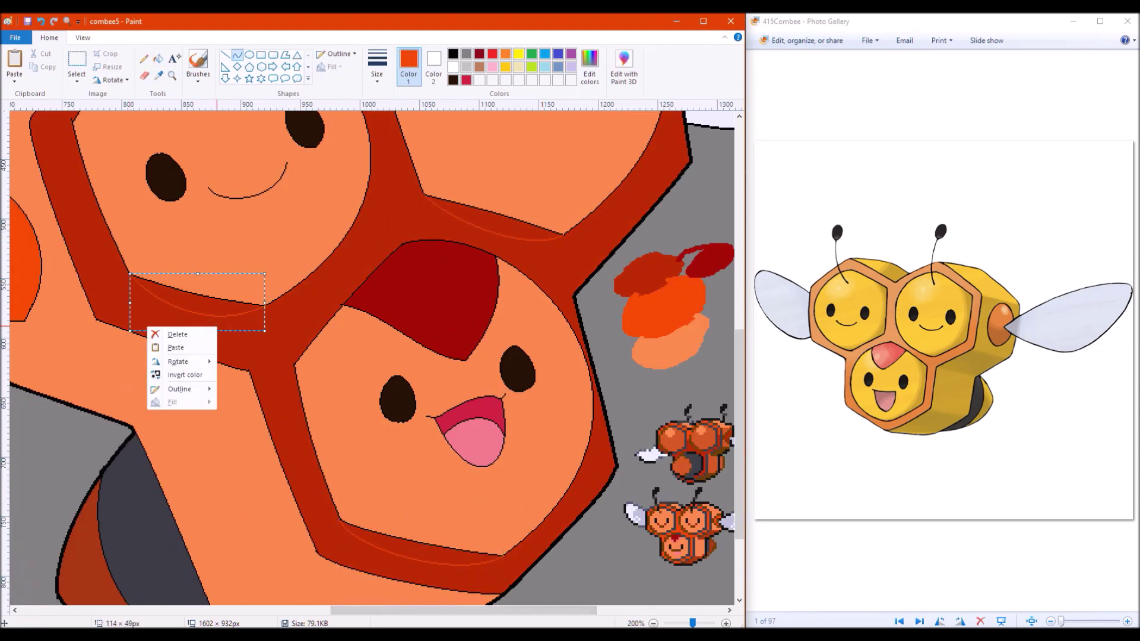
click(157, 59)
click(279, 338)
Mix a brighter orange, draw a curve along the shadow below the right upper face, and fill the honeycomb frame with that orange.
scroll(683, 506, right, 2)
click(589, 65)
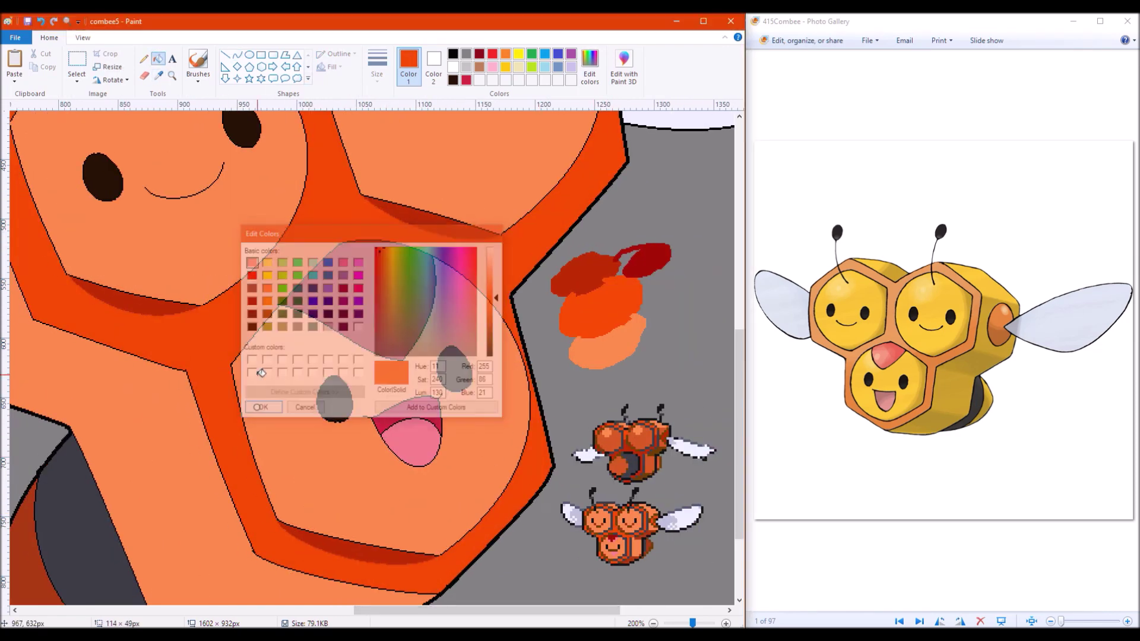
click(260, 408)
click(237, 54)
drag(360, 194, 501, 233)
click(157, 58)
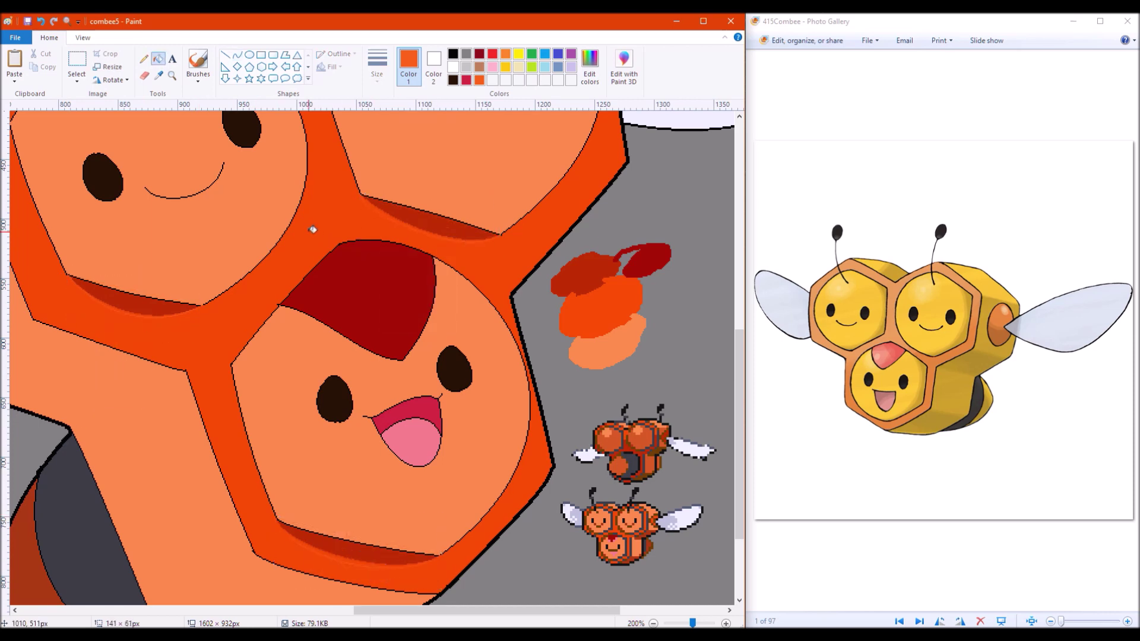
click(488, 515)
Fill the three faces with burnt orange.
click(646, 440)
click(148, 238)
click(380, 486)
click(475, 178)
click(237, 54)
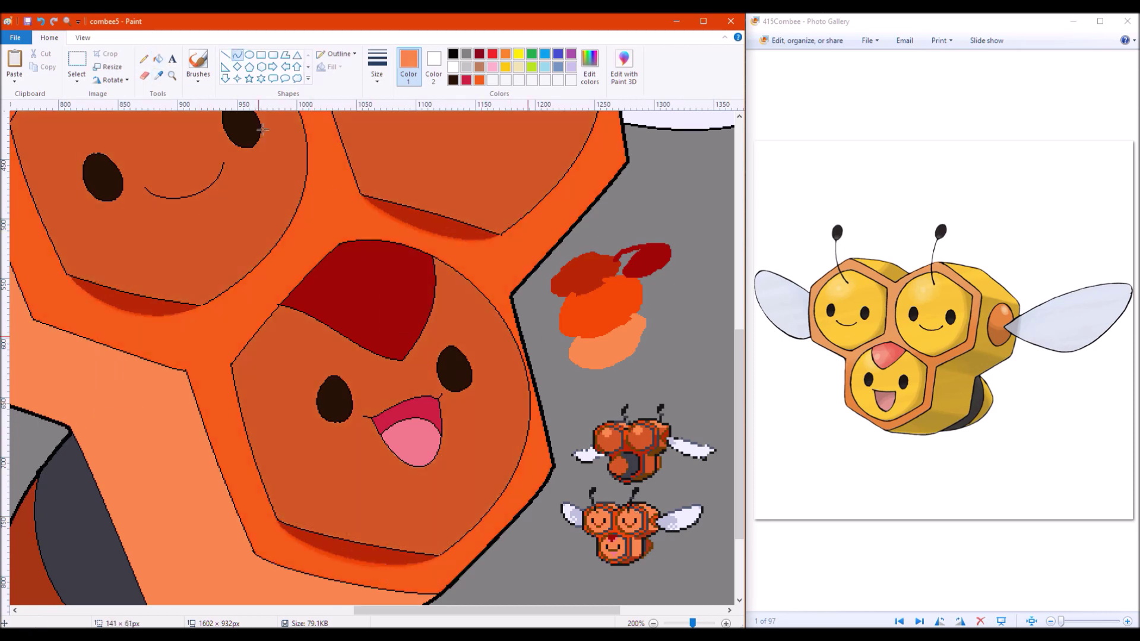
Mix a dark reddish brown and fill the three faces with it as the shadow base.
click(590, 65)
click(261, 409)
click(148, 238)
click(475, 178)
click(303, 466)
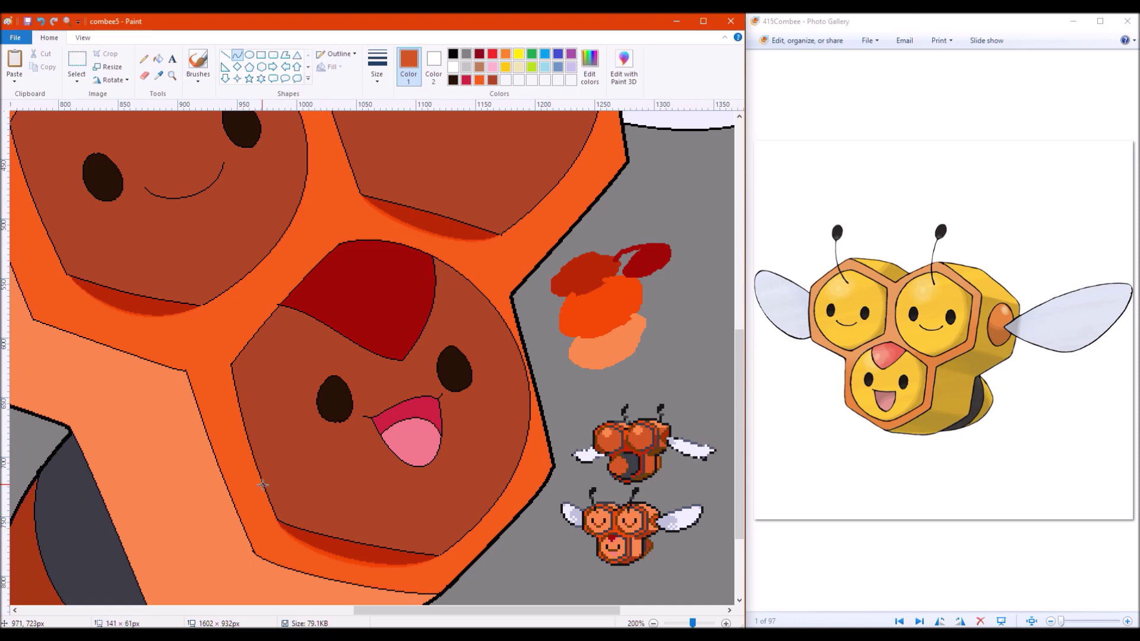
Draw a burnt-orange curve above the lower face's bottom edge and fill the face above it, leaving a reddish-brown shadow.
drag(279, 526, 332, 534)
click(158, 58)
click(383, 441)
Sample the light-orange swatch, draw curves above the lower face's shadow and around its eyes and mouth, and fill the face light orange.
click(158, 75)
click(599, 353)
drag(263, 479, 484, 515)
drag(374, 523, 374, 567)
drag(350, 417, 320, 410)
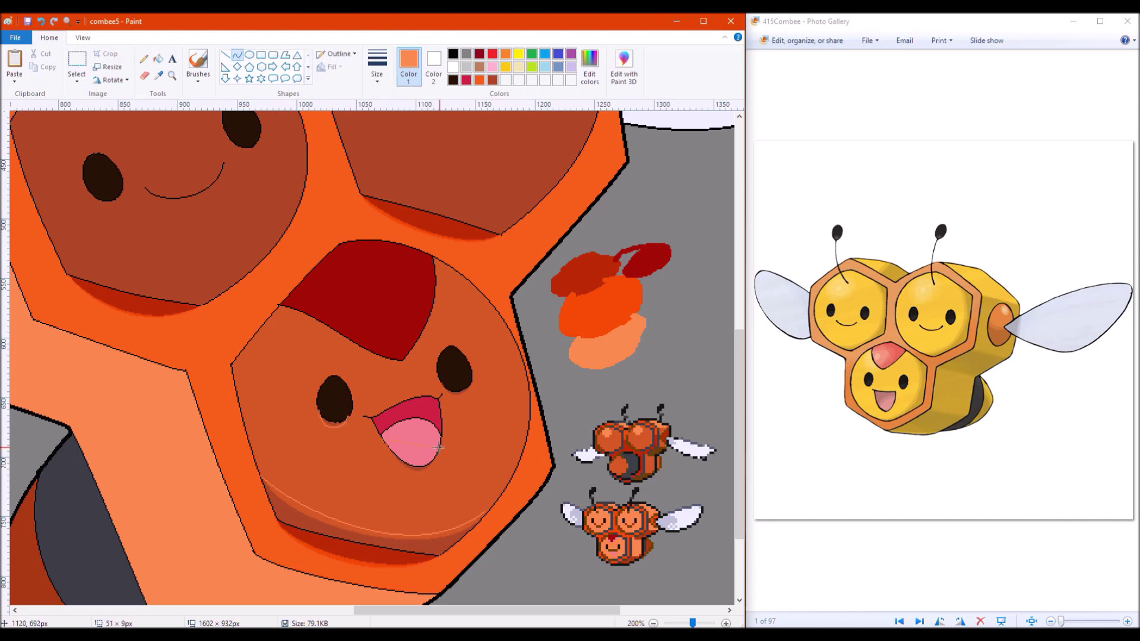
click(158, 59)
click(356, 333)
Draw burnt-orange curves above the two upper faces' lower edges and try filling the faces with that colour.
click(157, 75)
click(64, 268)
right_click(127, 280)
click(526, 187)
click(491, 171)
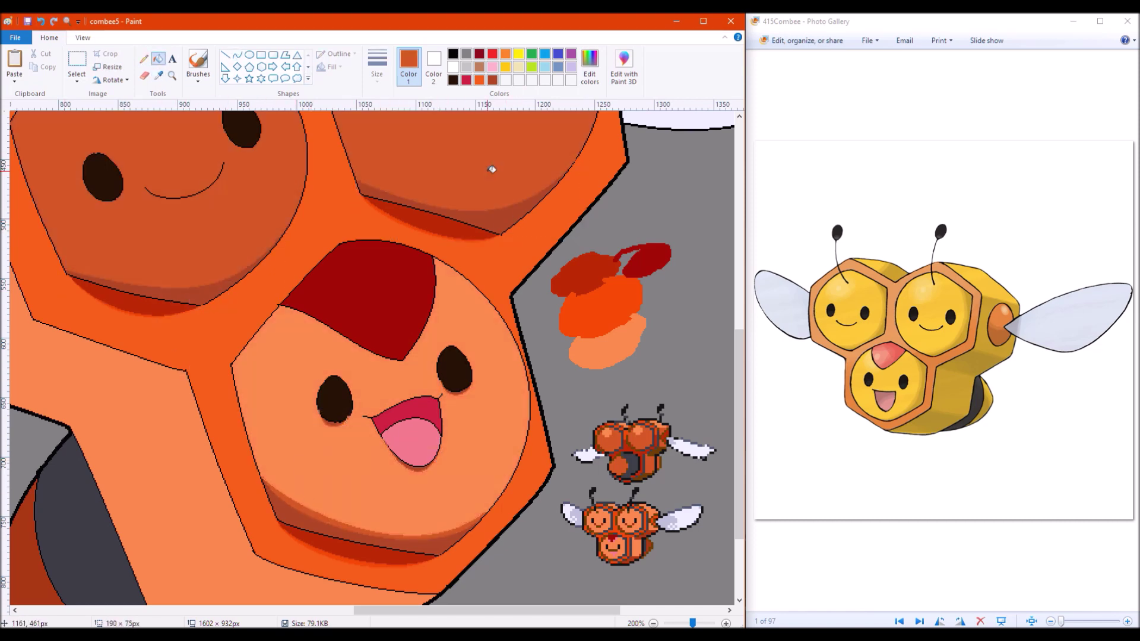
Sample burnt orange and draw shadow curves under the eyes and smiles of the two upper faces.
scroll(368, 356, up, 2)
click(158, 76)
click(94, 366)
click(119, 332)
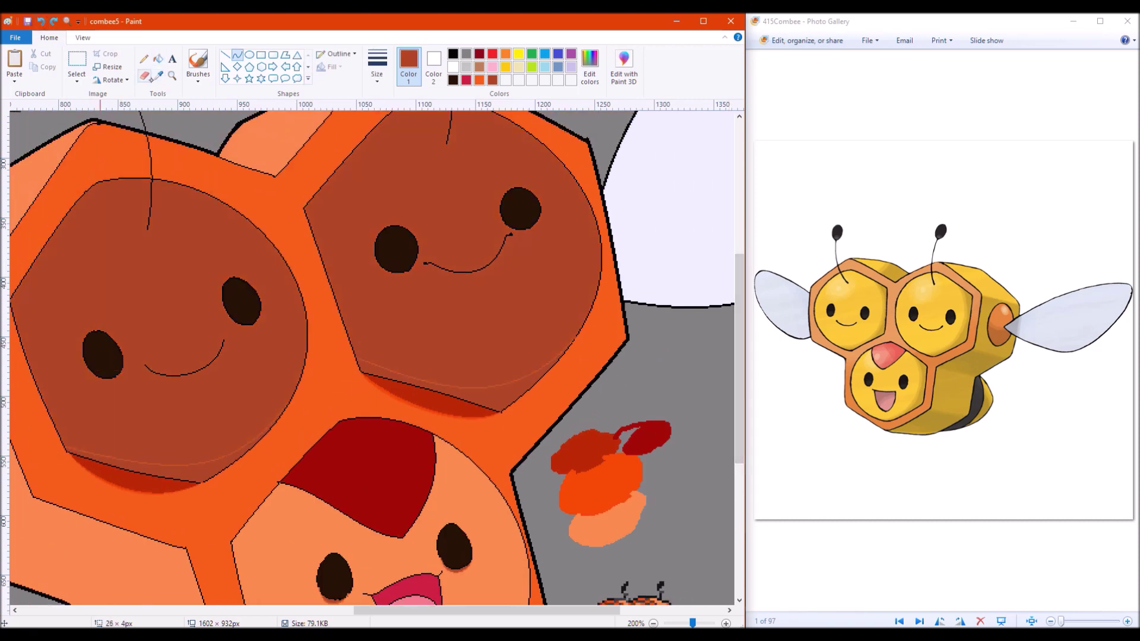
click(158, 75)
scroll(302, 590, up, 1)
click(302, 591)
drag(93, 285, 121, 282)
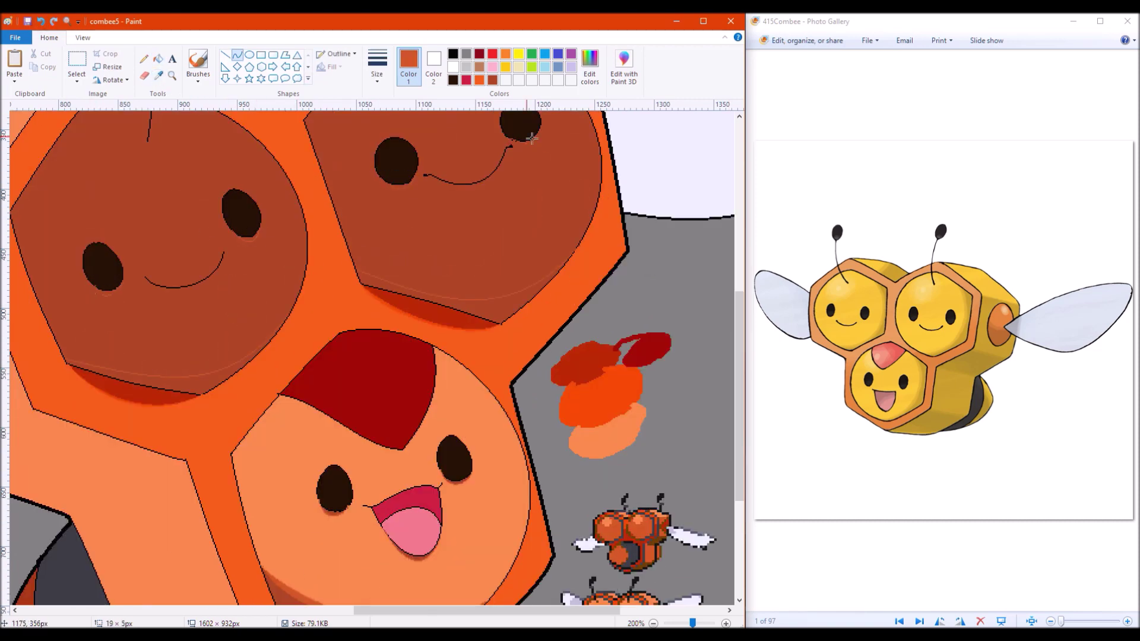
Draw burnt-orange curves for the antenna shadows at the tops of both upper faces.
scroll(500, 162, up, 3)
drag(97, 168, 140, 215)
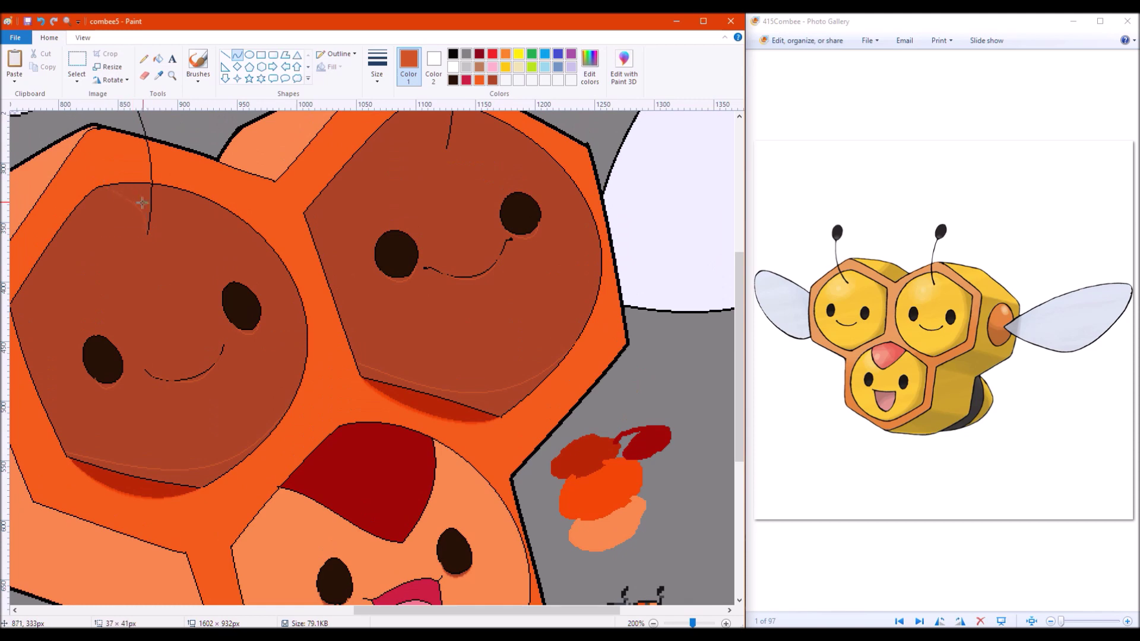
scroll(435, 172, up, 2)
drag(452, 221, 435, 172)
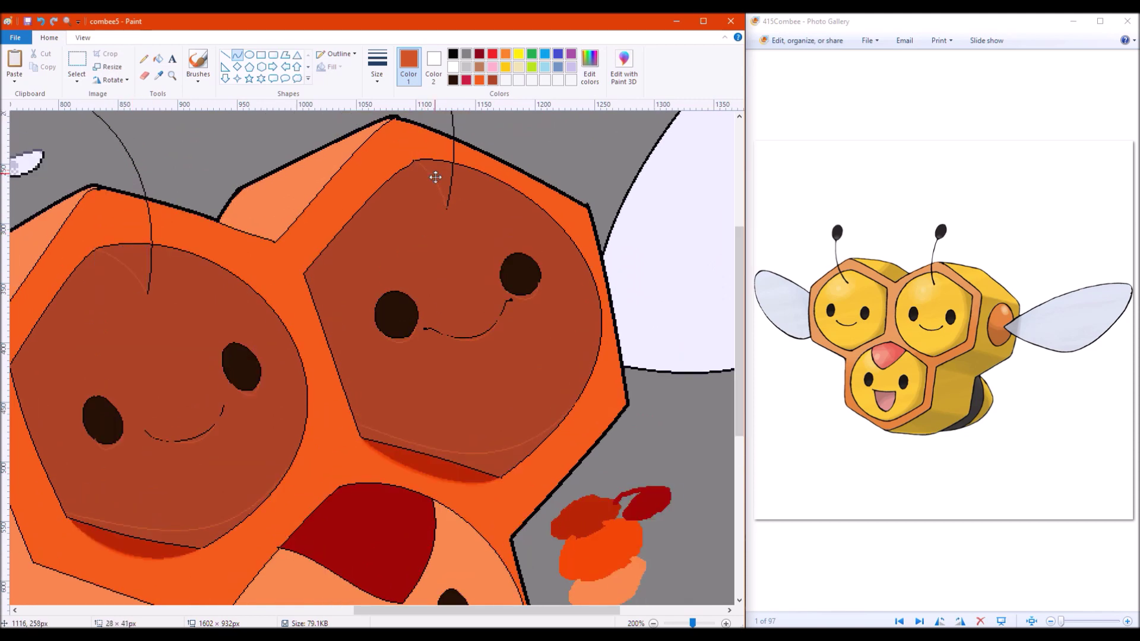
Fill the two upper faces with burnt orange, leaving the reddish-brown shadows along their edges.
click(158, 58)
click(218, 256)
click(469, 163)
Sample light orange, draw curves beside the upper faces' shadows, and fill both faces with it, leaving thin burnt-orange rims.
click(158, 75)
click(445, 526)
click(237, 54)
drag(95, 440, 122, 457)
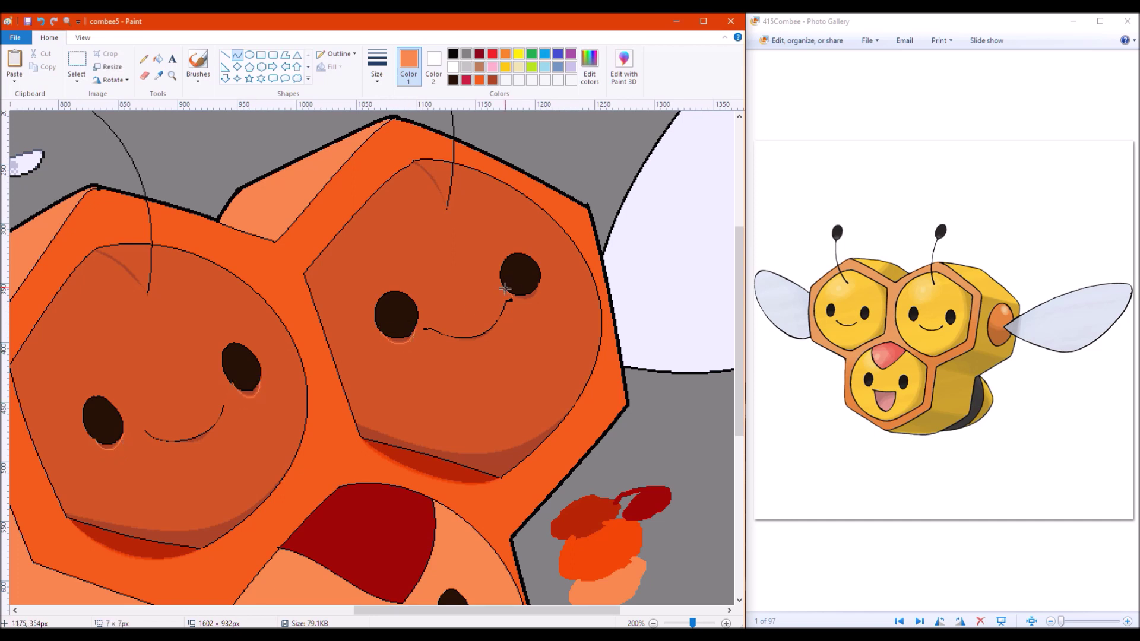
drag(285, 469, 216, 527)
click(216, 527)
drag(157, 440, 217, 423)
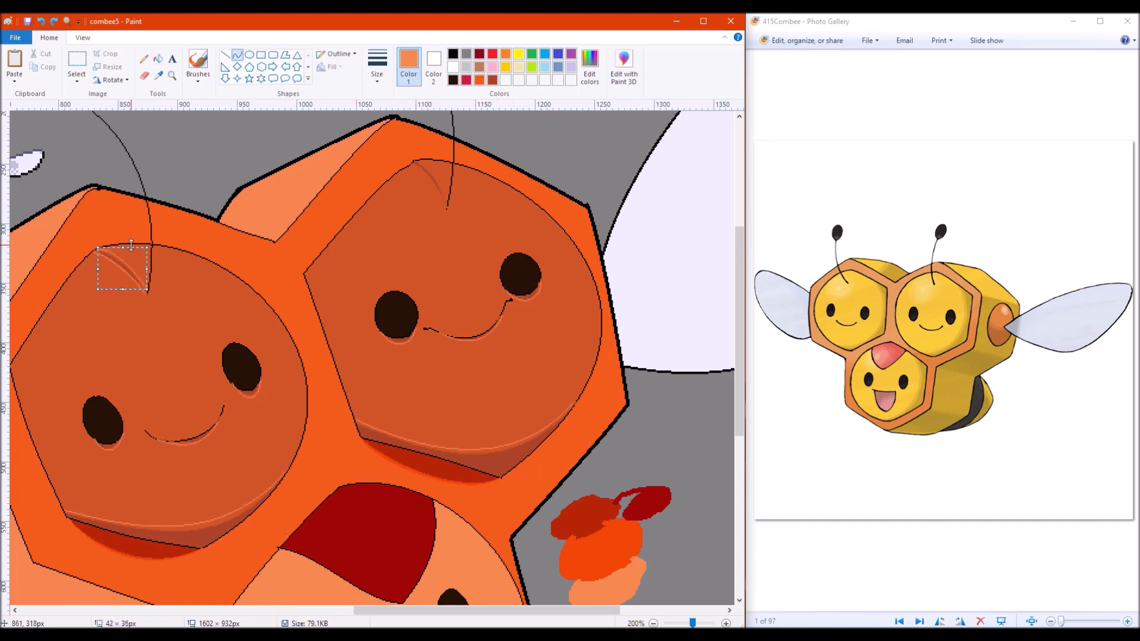
click(158, 58)
click(153, 253)
click(458, 168)
Mix a reddish brown and brush small highlights onto the dark eyes.
click(104, 418)
click(589, 65)
click(260, 408)
click(197, 65)
click(377, 65)
click(351, 173)
Fill all the side surfaces of the honeycomb cells with olive brown.
scroll(333, 434, down, 5)
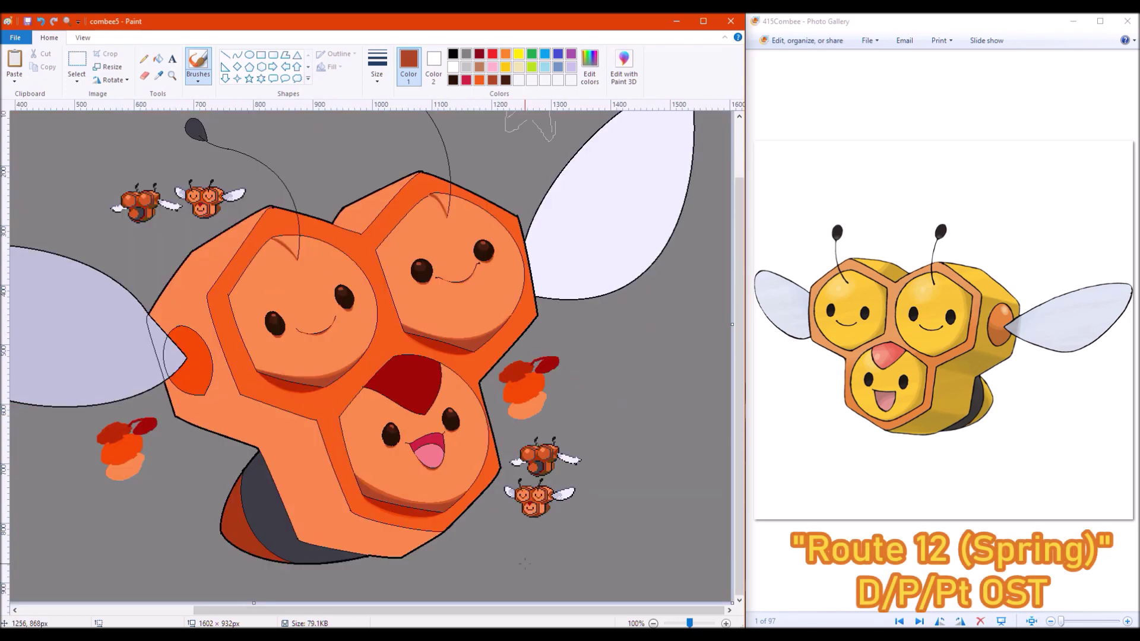
click(158, 75)
click(205, 265)
click(368, 195)
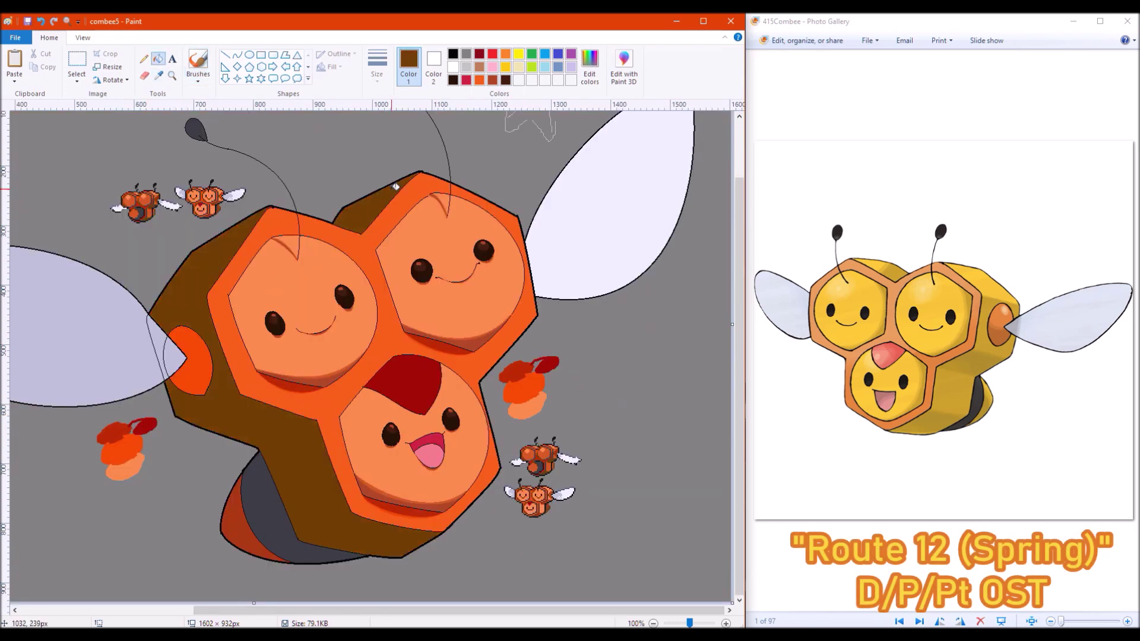
Draw a burnt-orange edge line across the left cell's side and fill the upper side surfaces with burnt orange.
click(172, 75)
click(209, 220)
scroll(368, 356, right, 2)
click(225, 55)
drag(135, 529, 246, 488)
click(249, 410)
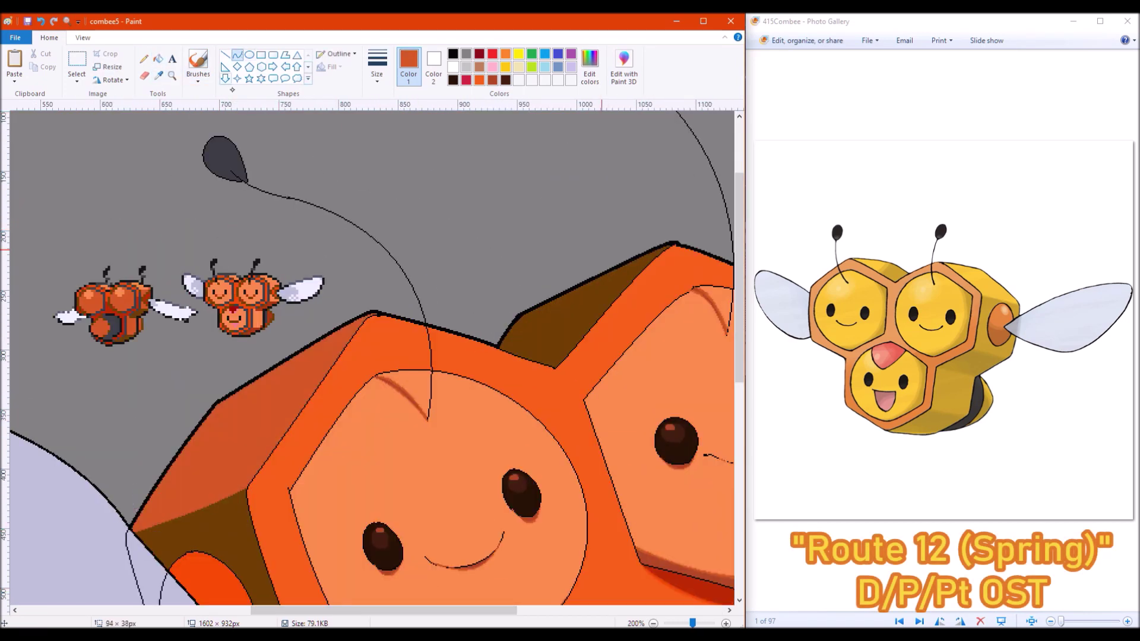
Draw burnt-orange edge lines dividing the lower side surfaces into facets, undoing the stray change.
scroll(570, 374, down, 8)
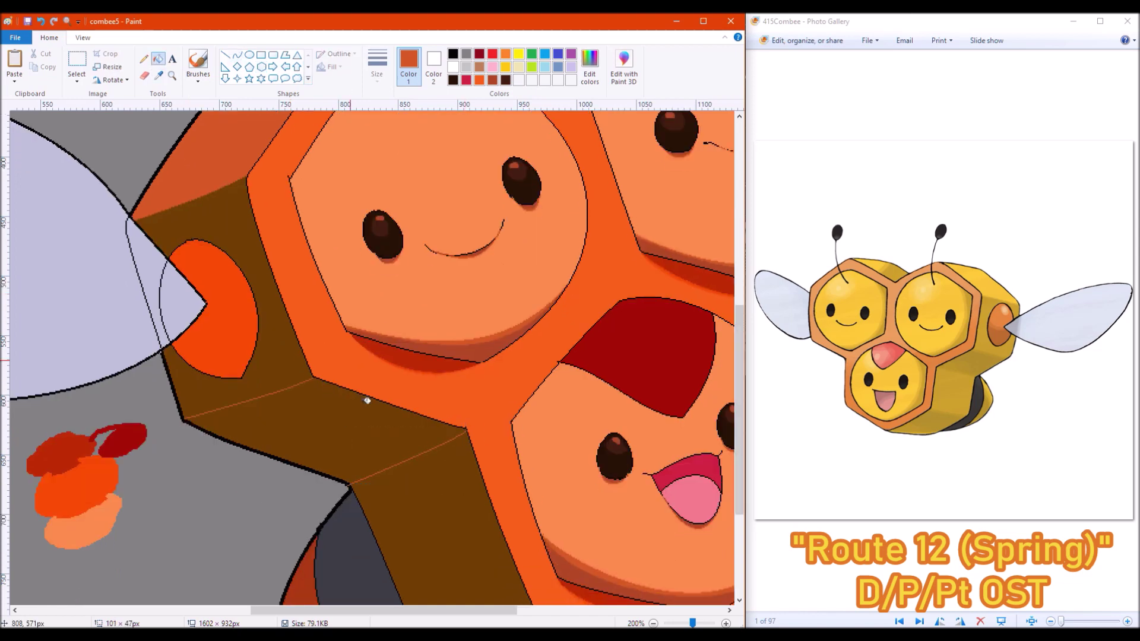
click(327, 427)
scroll(326, 427, down, 1)
key(ctrl+z)
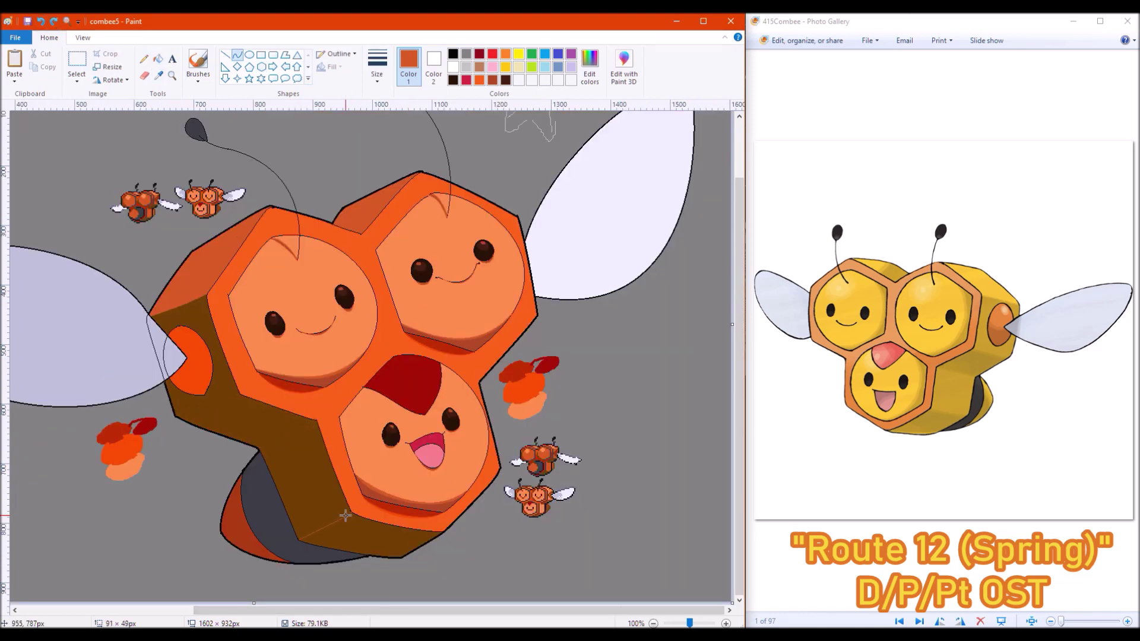
Mix a reddish brown for the underside facets of the cells and fill the left-facing facets with a darker brown.
click(590, 65)
click(261, 407)
click(157, 59)
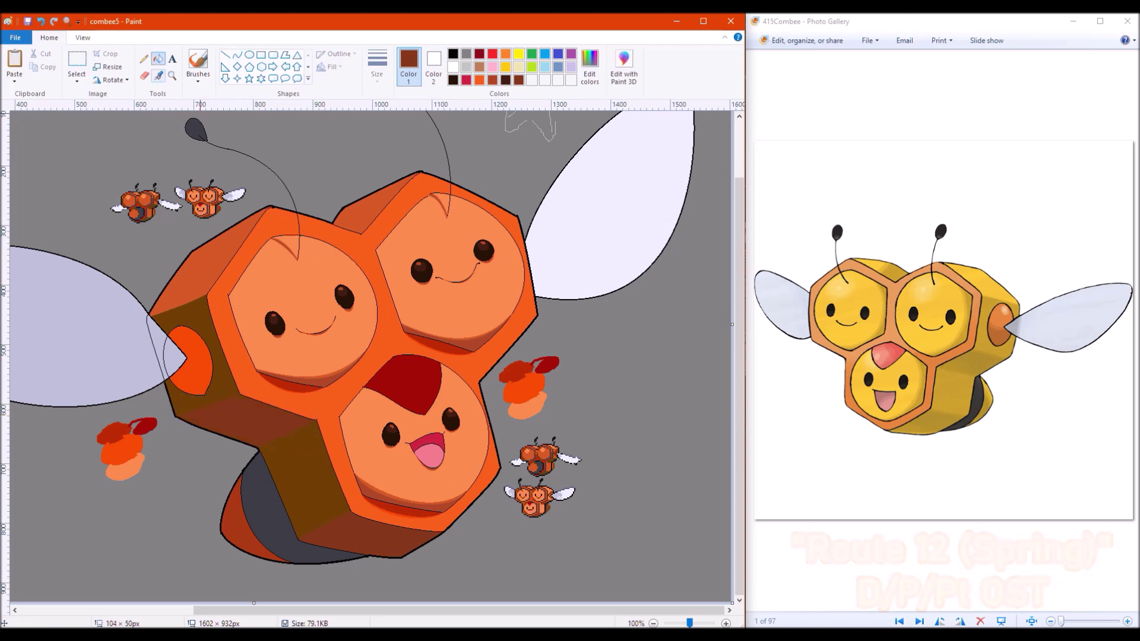
click(297, 475)
click(222, 386)
Fill the body and wing-joint areas overlapped by the left wing's tip with reddish brown and burnt orange.
click(171, 76)
click(205, 394)
click(300, 285)
click(271, 250)
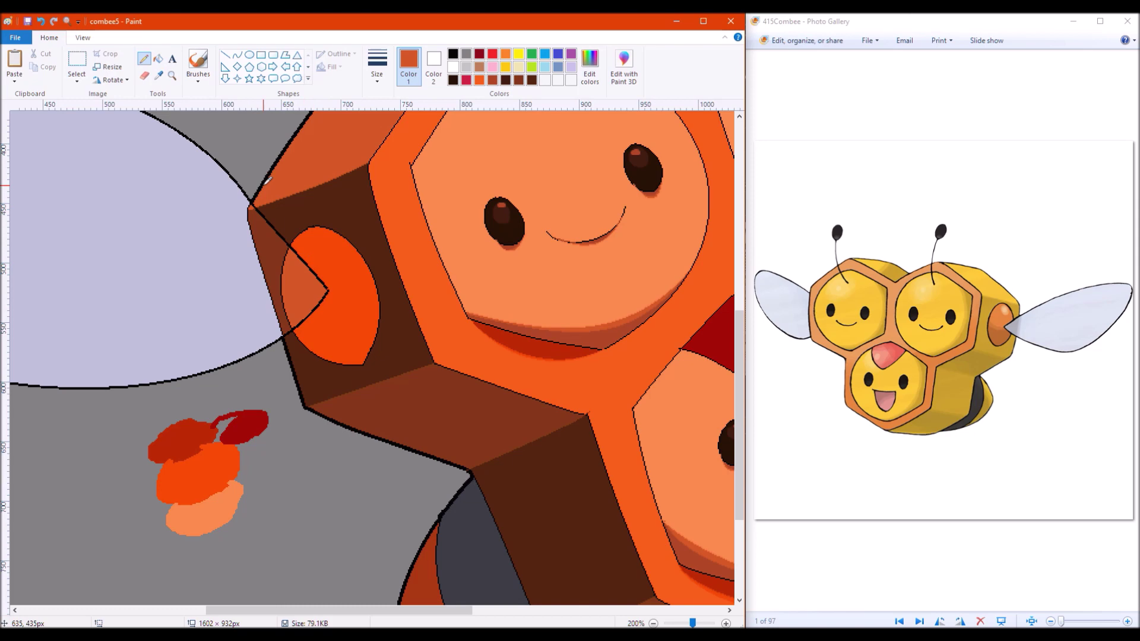
Draw a curve along the lower edge of the abdomen's rear section and fill the thin rim below it with bright orange.
scroll(267, 181, down, 3)
scroll(338, 611, right, 4)
click(238, 55)
drag(177, 494, 289, 539)
click(158, 58)
click(238, 531)
click(195, 427)
Mix a near-black and shade the abdomen's grey stripe with it, leaving a dark-grey rim along its curved edges.
click(589, 65)
click(267, 404)
click(297, 415)
click(158, 76)
key(ctrl+z)
click(249, 415)
key(ctrl+y)
mouse_move(309, 545)
mouse_down()
mouse_move(407, 522)
mouse_move(463, 537)
mouse_up()
drag(255, 331, 218, 376)
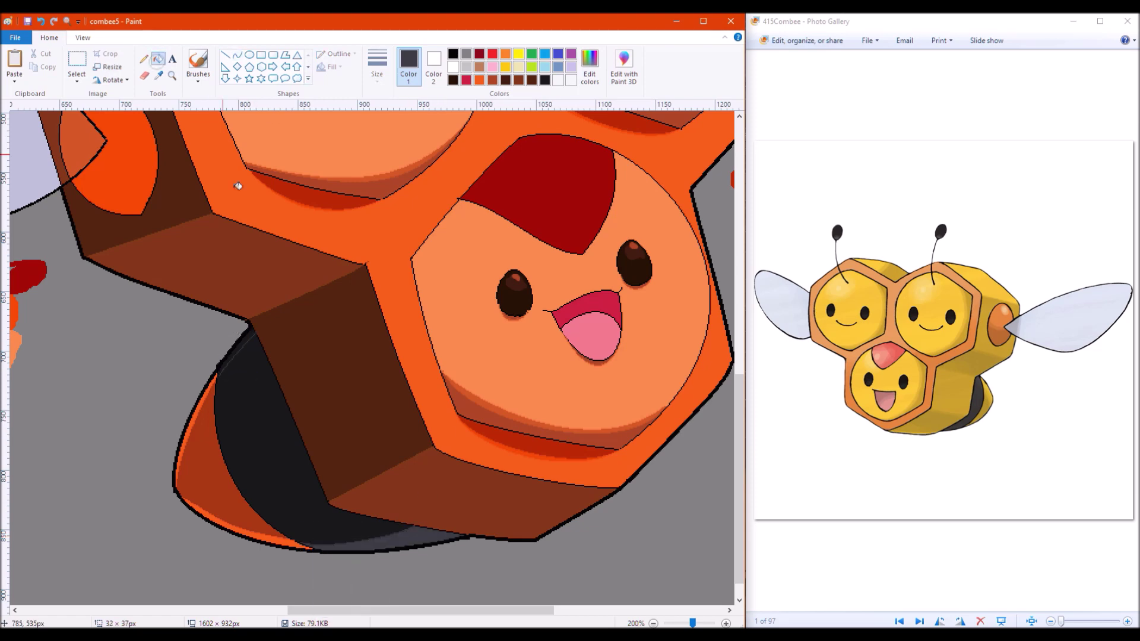
Set near-black as the eraser's colour and shade the antenna tips with it.
click(653, 623)
click(433, 65)
click(144, 76)
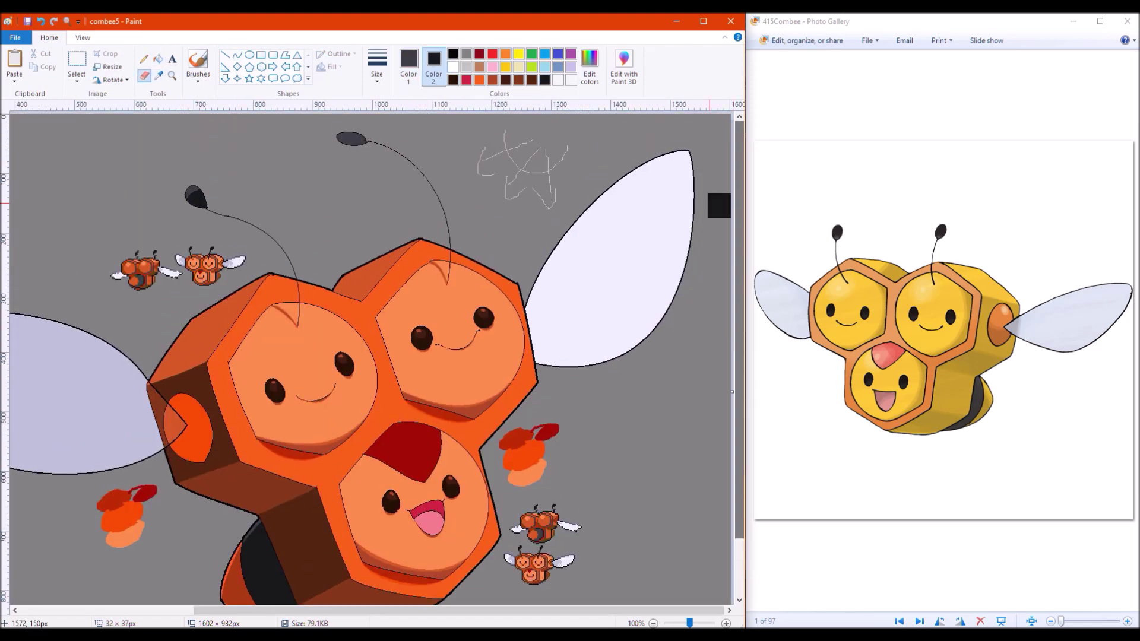
Mix a brighter red from the dark-red swatch, draw curves inside the forehead mark, and fill it, leaving dark-red shadows.
click(158, 76)
click(544, 426)
click(172, 76)
click(463, 484)
click(237, 54)
click(589, 65)
click(262, 409)
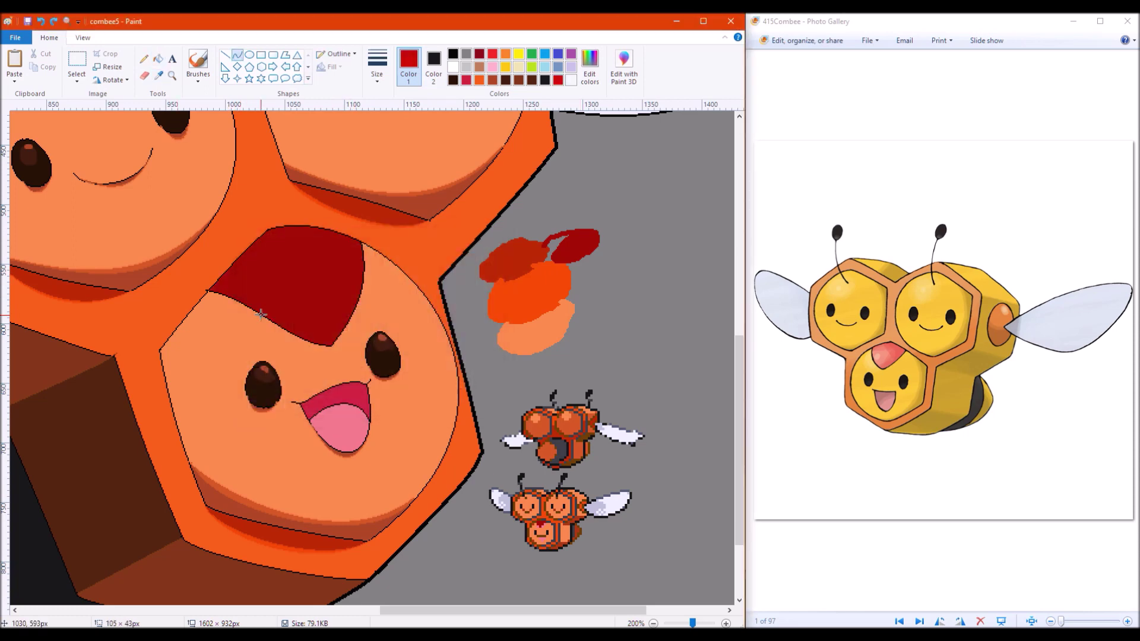
click(158, 60)
click(313, 262)
Mix orange-red and orange tones and brush a glossy highlight streak across the red mark and onto the lower face.
click(198, 65)
click(589, 65)
click(260, 407)
drag(259, 283, 284, 269)
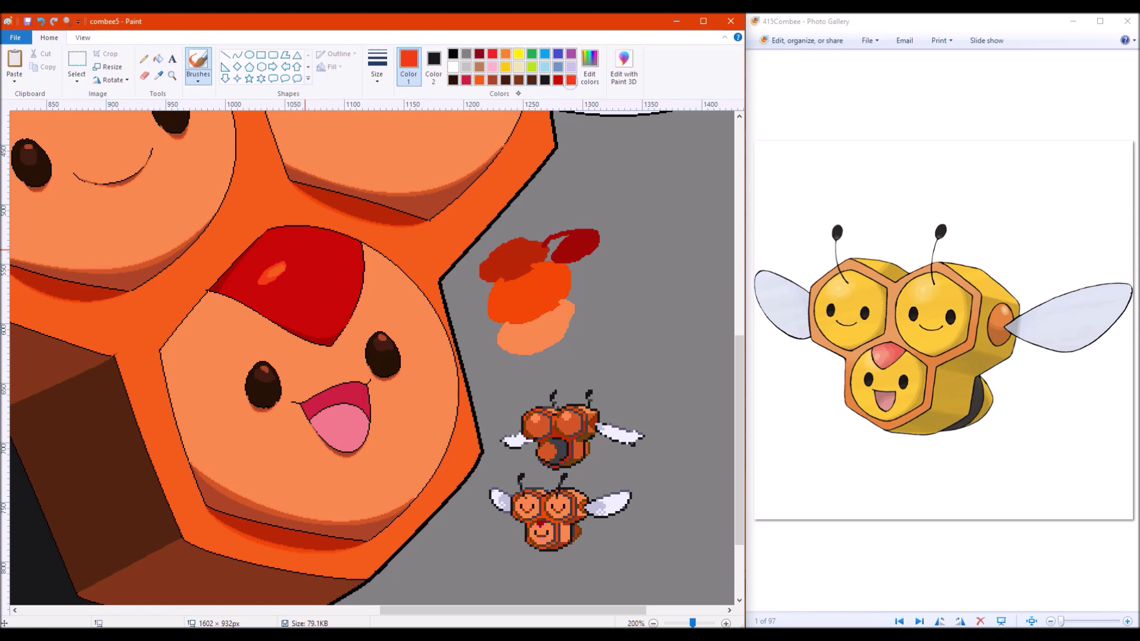
click(590, 65)
click(259, 407)
drag(263, 277, 292, 255)
click(158, 75)
drag(229, 315, 263, 275)
click(267, 270)
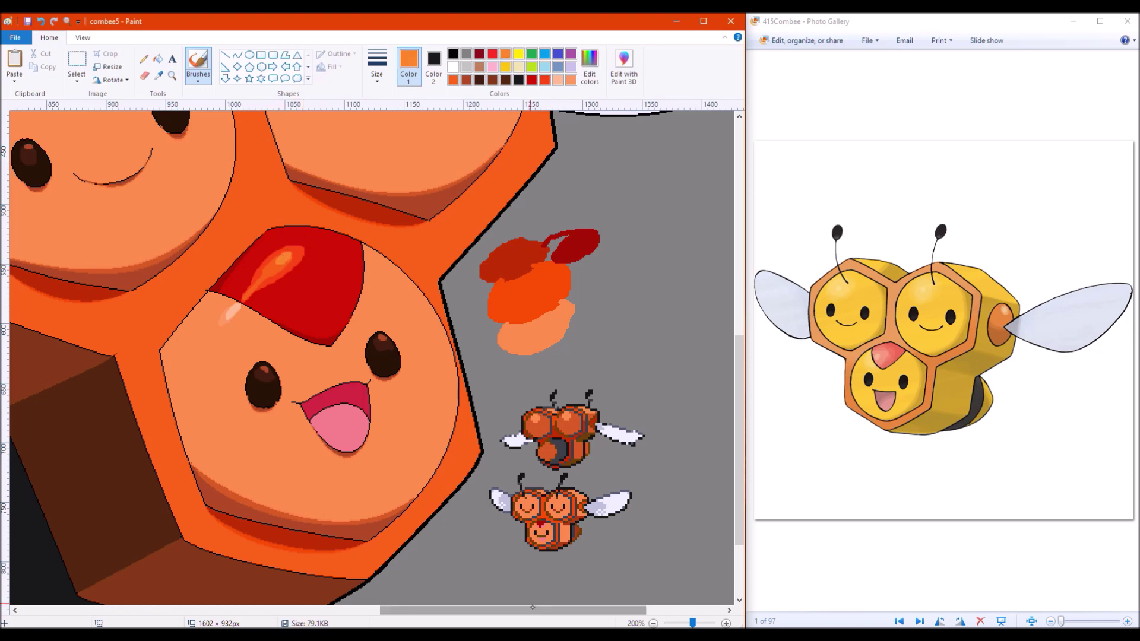
Shade the open mouth with dark red behind a crimson-rimmed pink tongue, and brush a light-pink highlight on the tongue.
click(158, 59)
click(345, 429)
click(237, 54)
drag(317, 418, 367, 416)
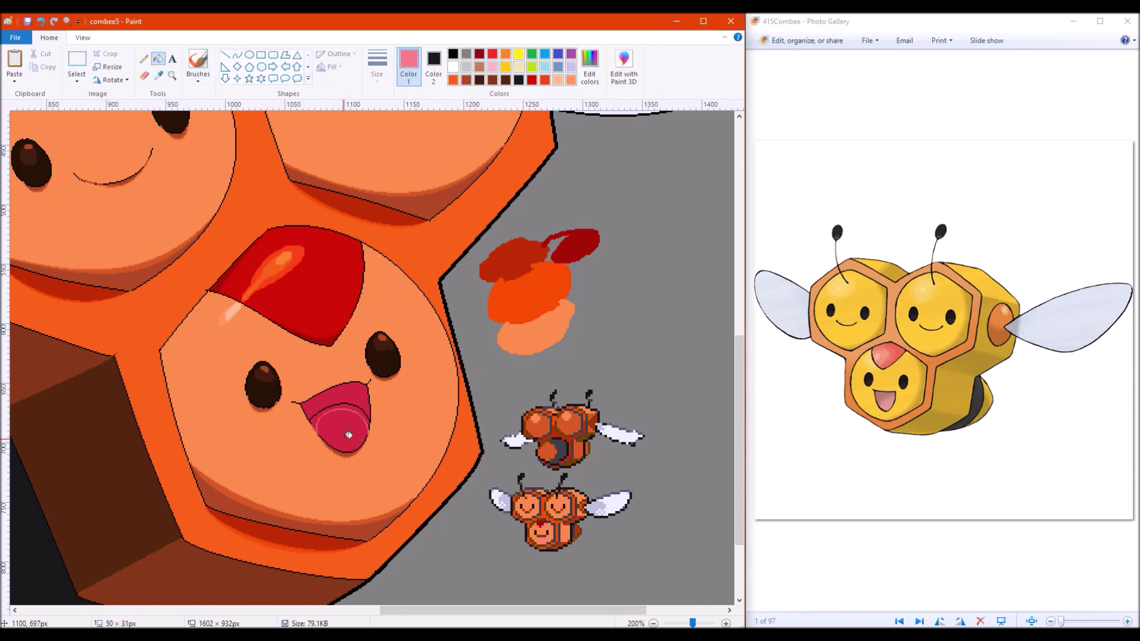
click(479, 53)
click(335, 399)
click(198, 65)
click(572, 80)
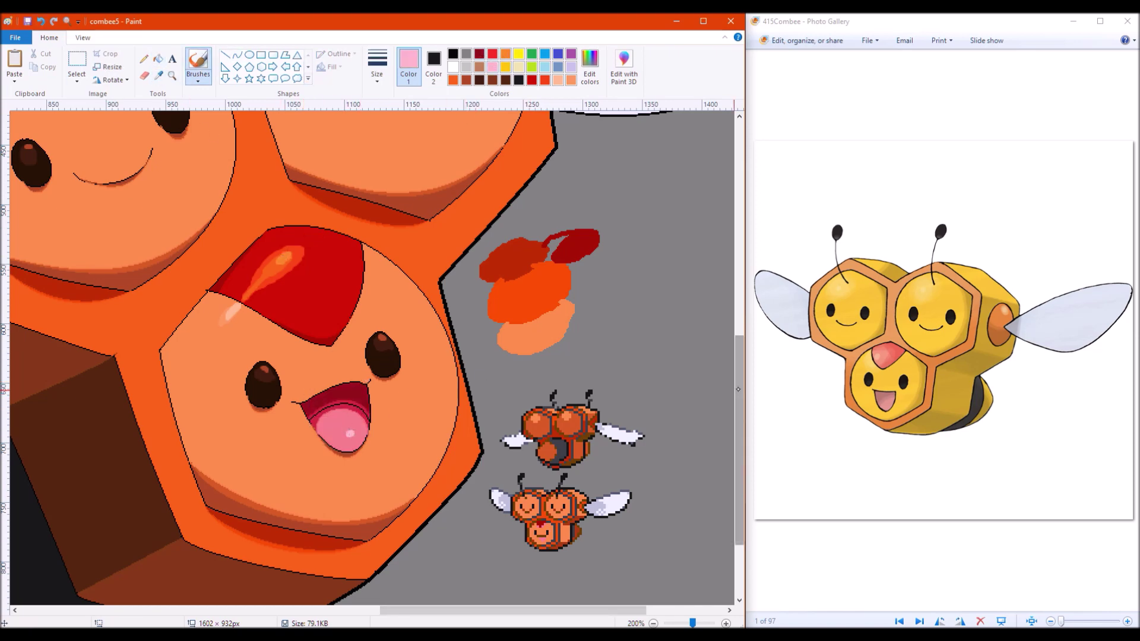
Paint pale-orange oval highlights near the tops of the two upper faces, with lighter spots inside them.
scroll(368, 356, up, 5)
scroll(368, 356, left, 3)
click(144, 59)
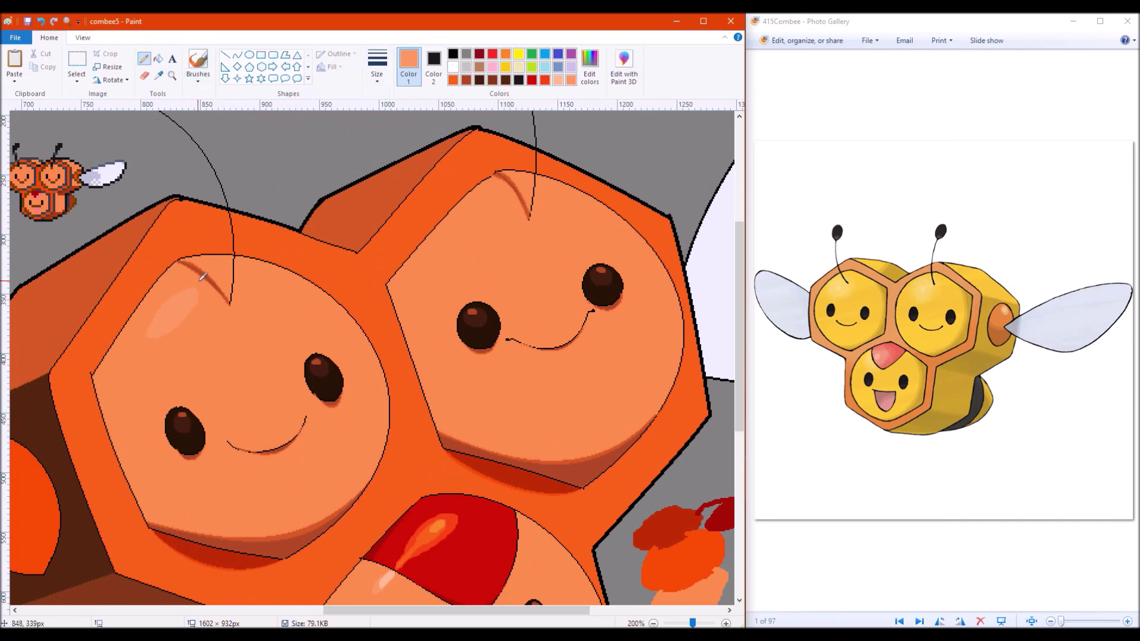
scroll(503, 197, left, 3)
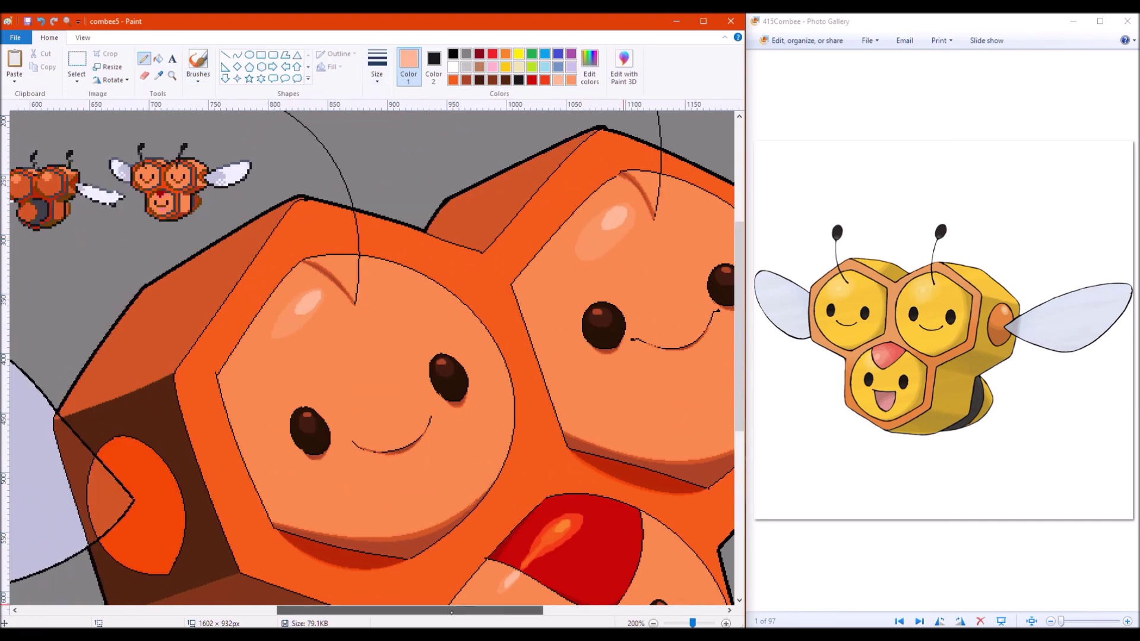
Draw a bright-orange curve across the left wing's oval joint and fill its upper part with bright orange.
click(452, 80)
click(158, 59)
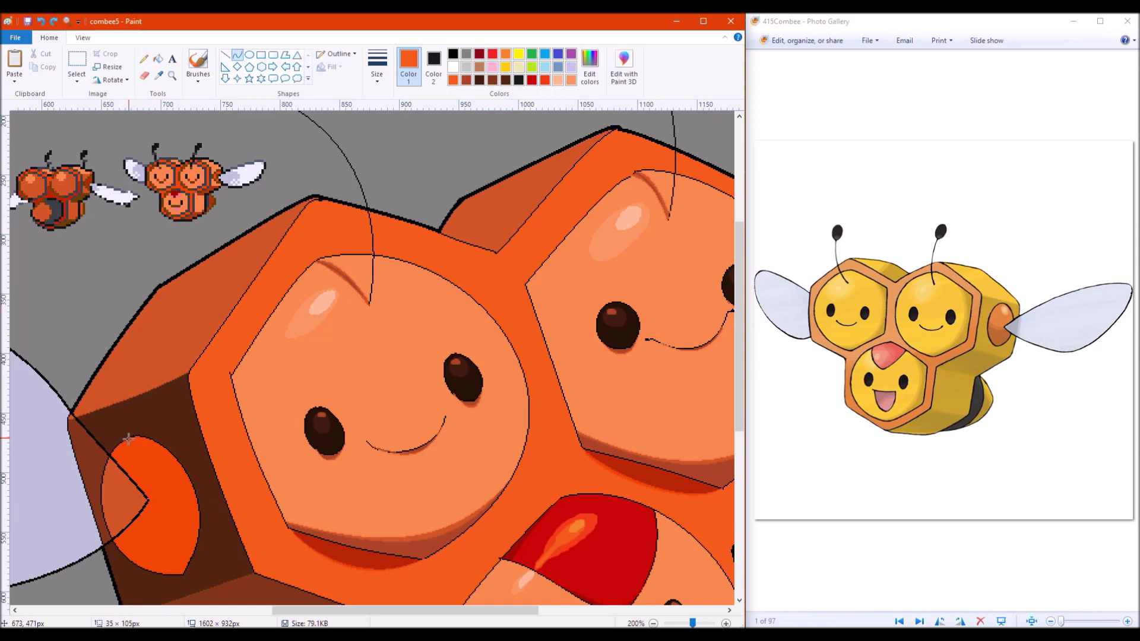
click(158, 59)
click(139, 457)
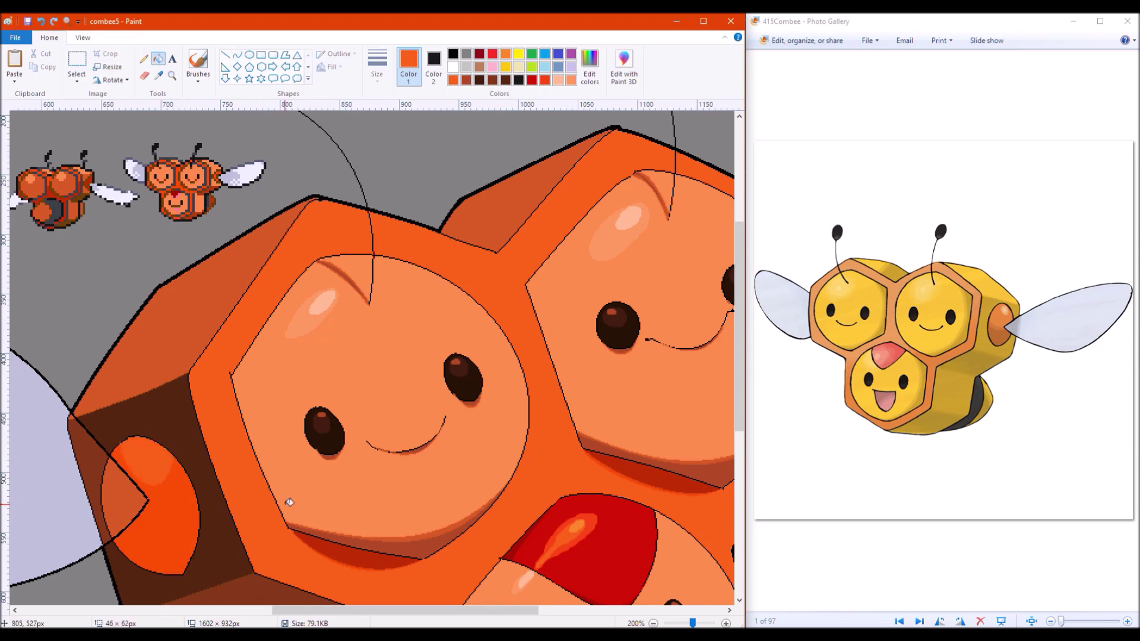
Set the eraser to the background's grey and erase the colour swatches and sprite copies around the drawing.
scroll(289, 503, down, 1)
click(144, 75)
click(433, 66)
click(466, 53)
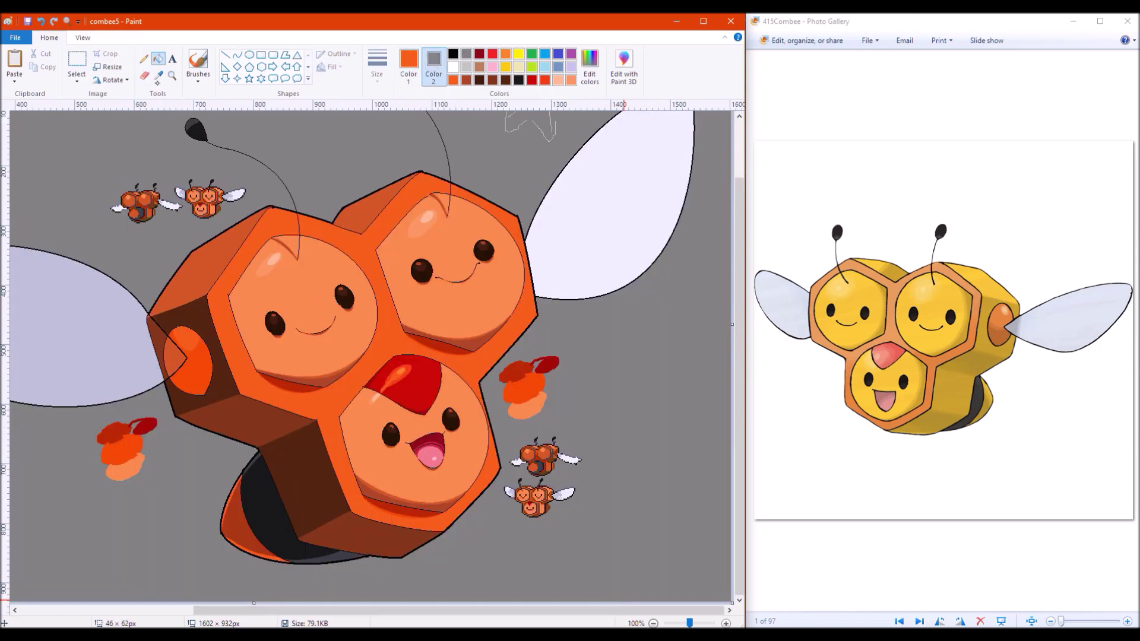
drag(516, 404, 540, 498)
drag(111, 458, 128, 440)
Start a dark-red text box just below the left wing, beside the body.
scroll(198, 176, down, 1)
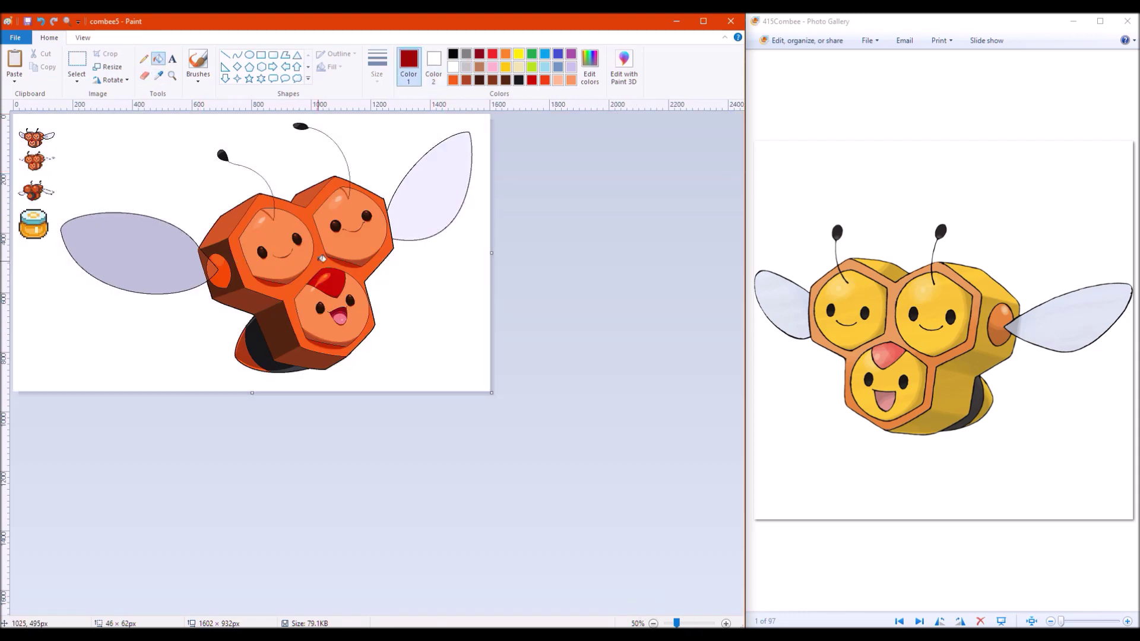
click(191, 305)
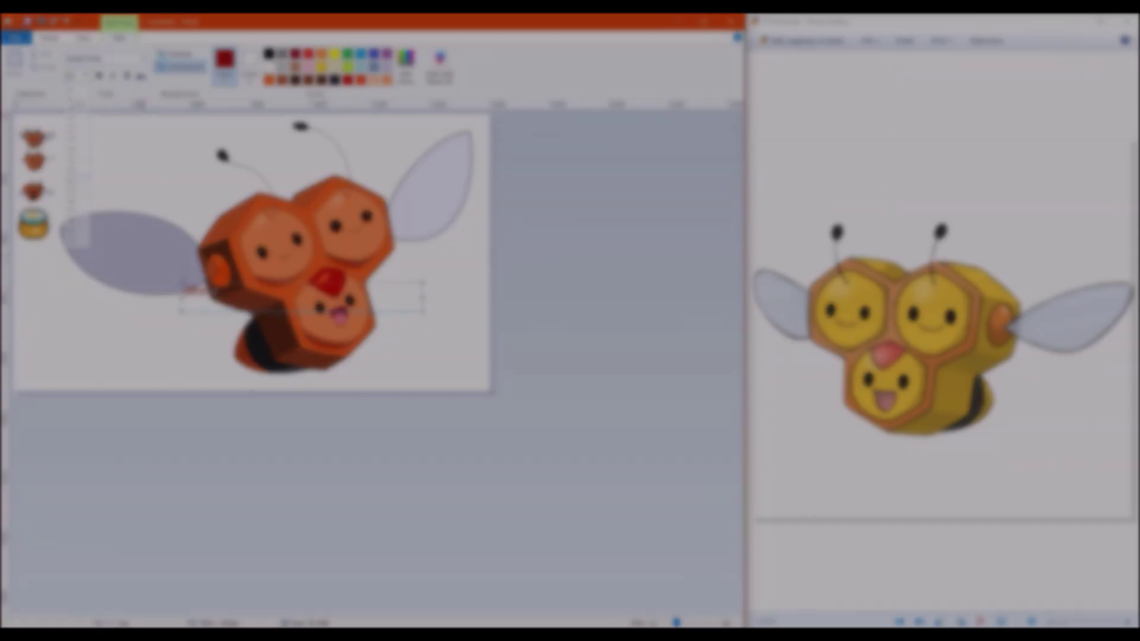